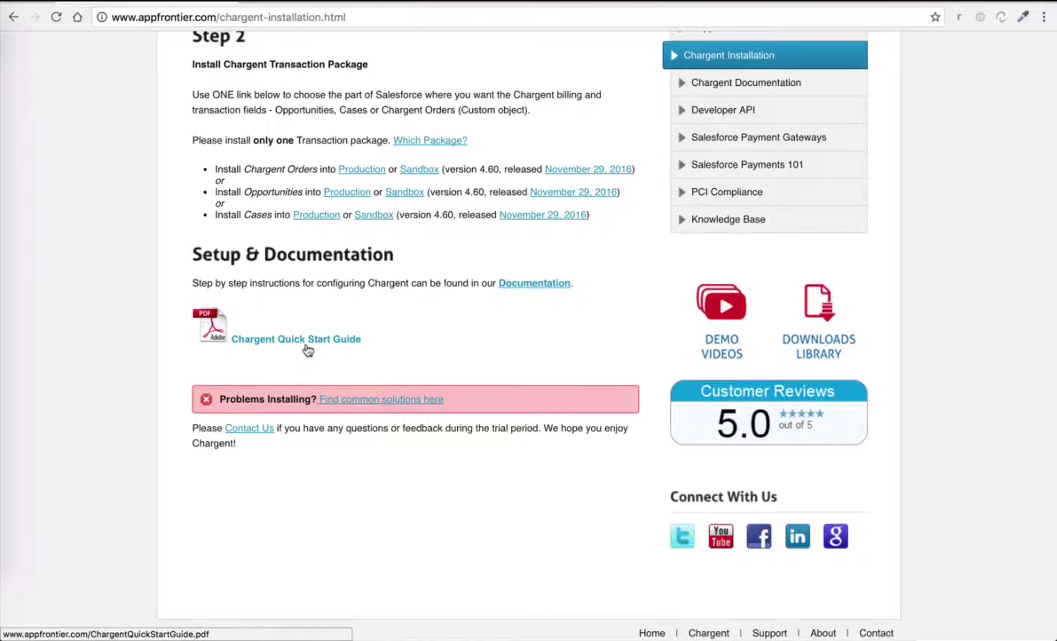
Skim the Chargent Quick Start Guide PDF, then return to the Chargent installation page.
{"action": "left_click", "coordinate": [315, 340]}
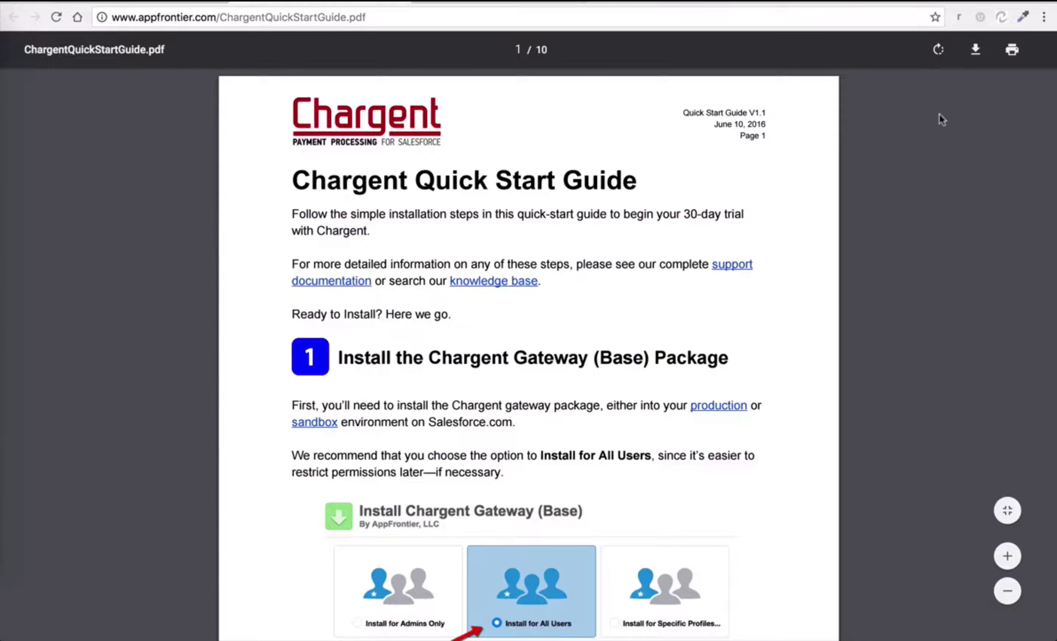
{"action": "scroll", "coordinate": [589, 297], "scroll_direction": "down", "scroll_amount": 1}
{"action": "scroll", "coordinate": [589, 293], "scroll_direction": "down", "scroll_amount": 5}
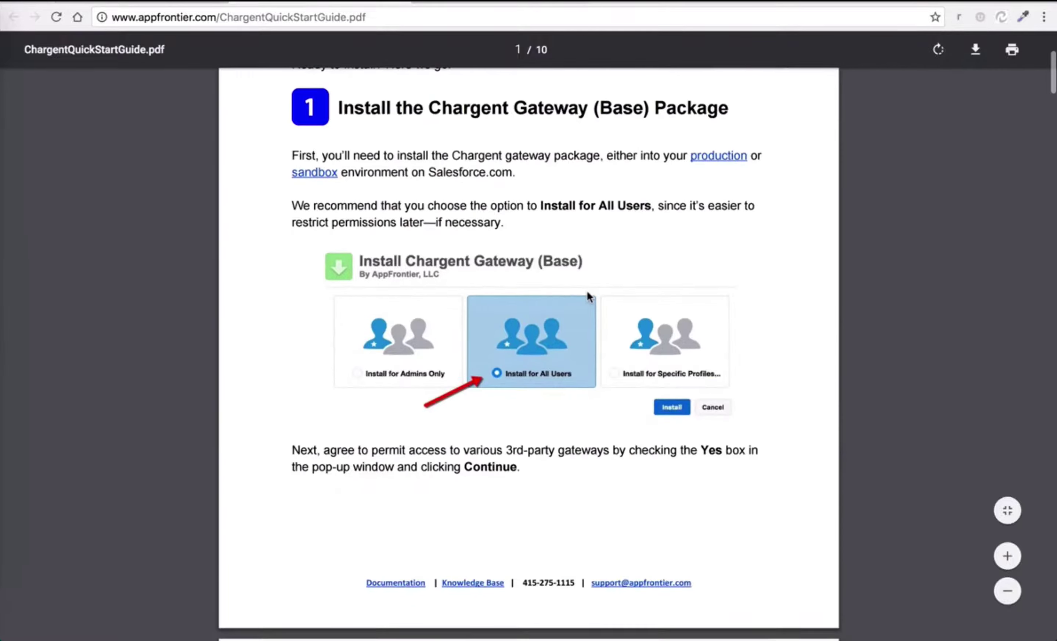
{"action": "scroll", "coordinate": [588, 294], "scroll_direction": "up", "scroll_amount": 1}
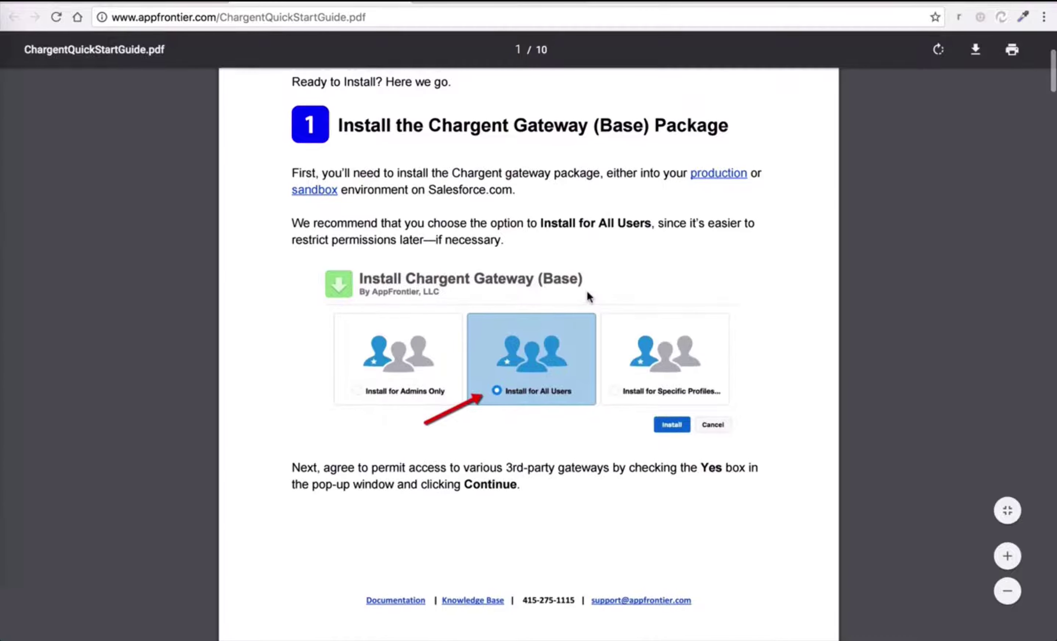
{"action": "left_click", "coordinate": [396, 8]}
{"action": "scroll", "coordinate": [281, 164], "scroll_direction": "up", "scroll_amount": 5}
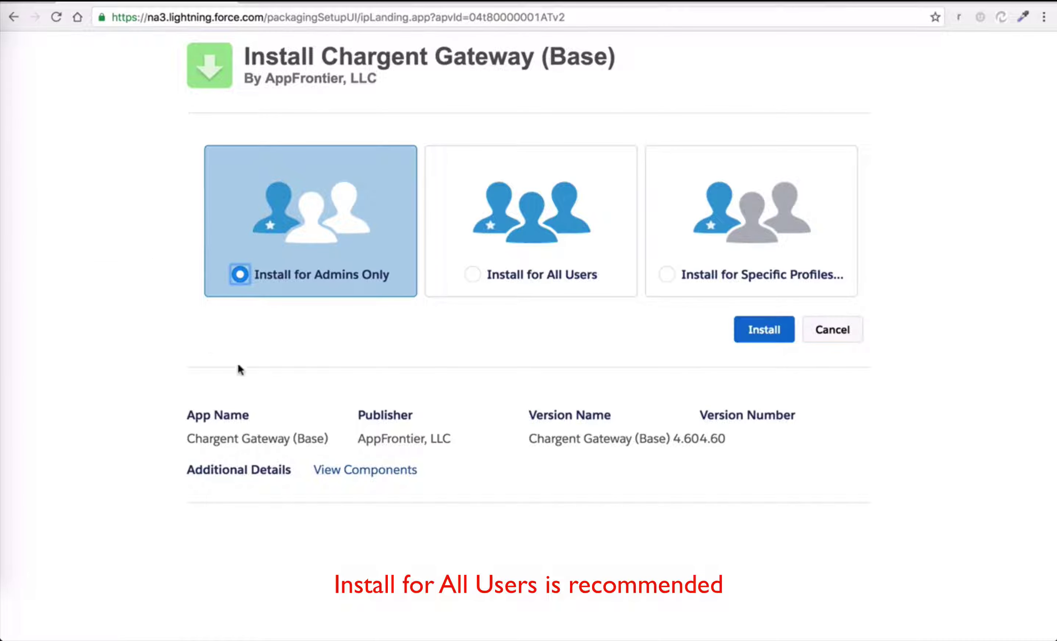
Install Chargent Gateway (Base) 4.60 for all users, granting access to the third-party websites.
{"action": "left_click", "coordinate": [473, 274]}
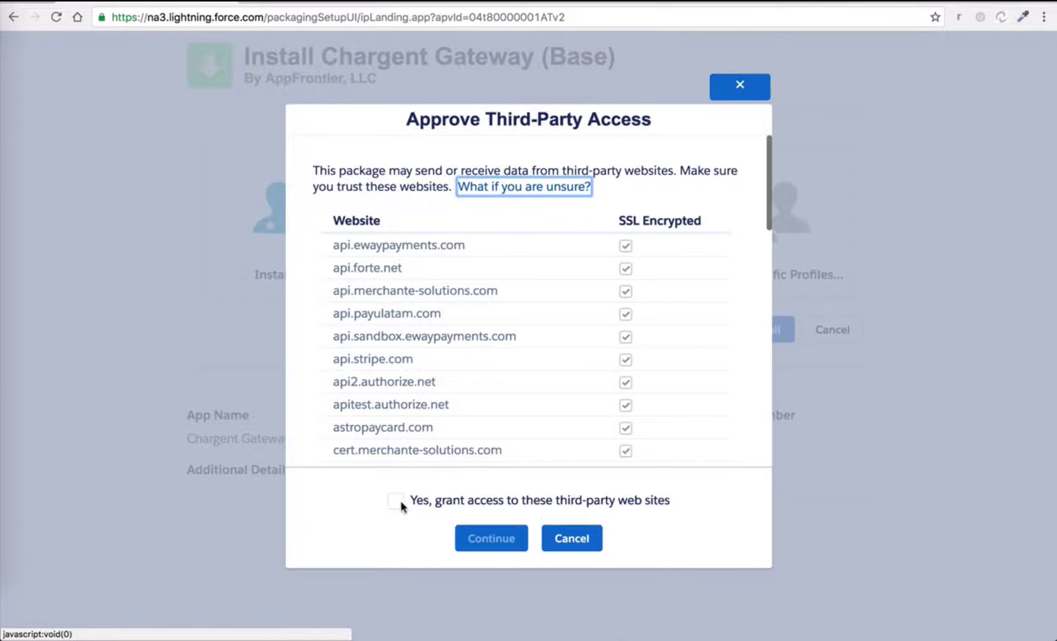
{"action": "left_click", "coordinate": [400, 501]}
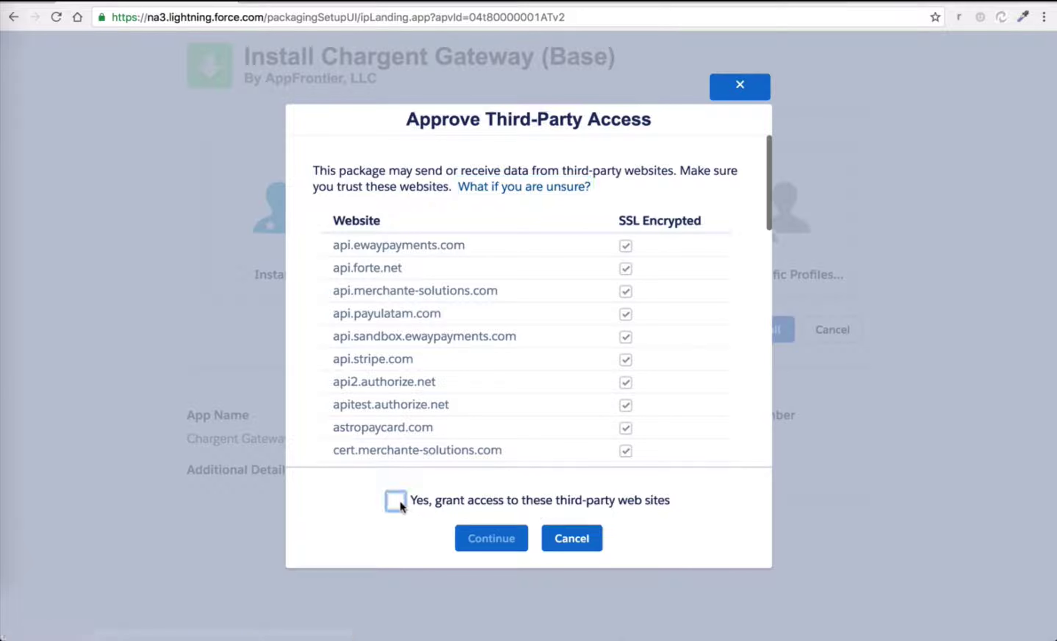
{"action": "left_click", "coordinate": [400, 500]}
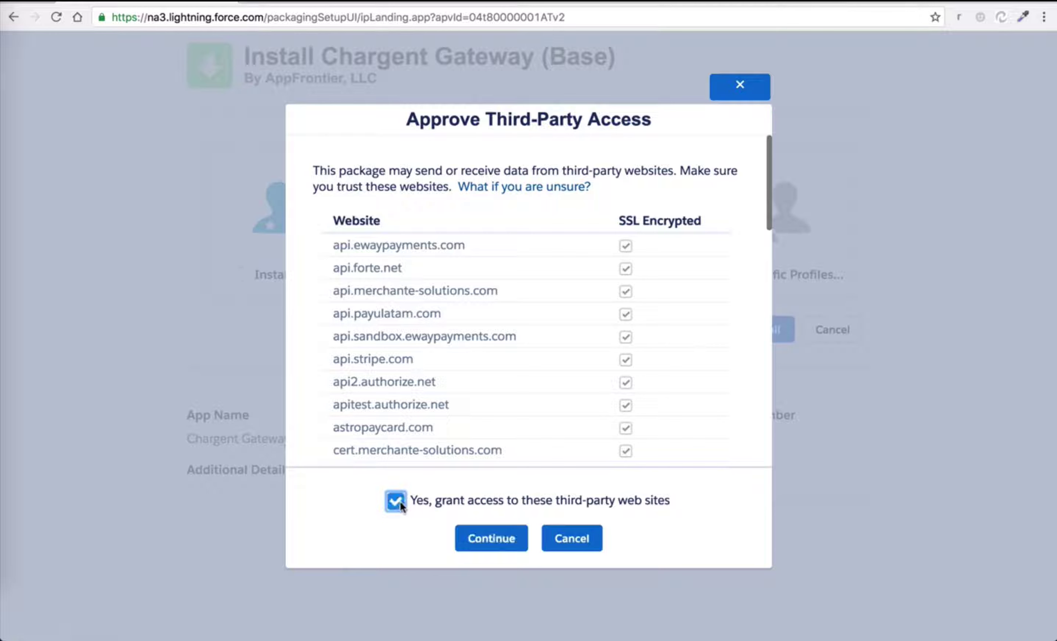
{"action": "left_click", "coordinate": [486, 545]}
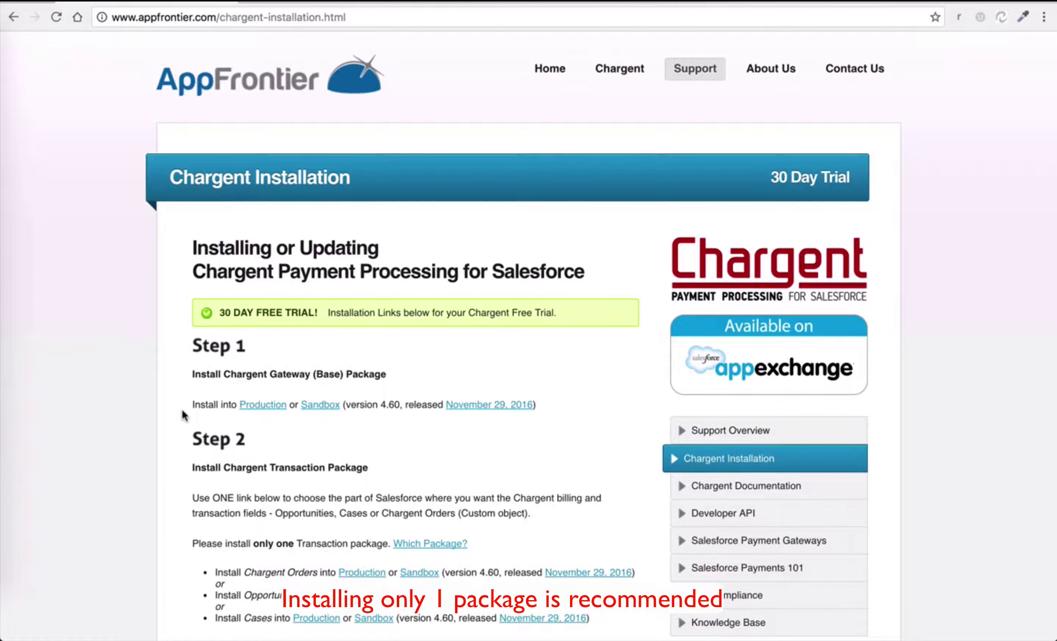
Scroll down to Step 2's Install Chargent Orders production link.
{"action": "scroll", "coordinate": [183, 414], "scroll_direction": "down", "scroll_amount": 3}
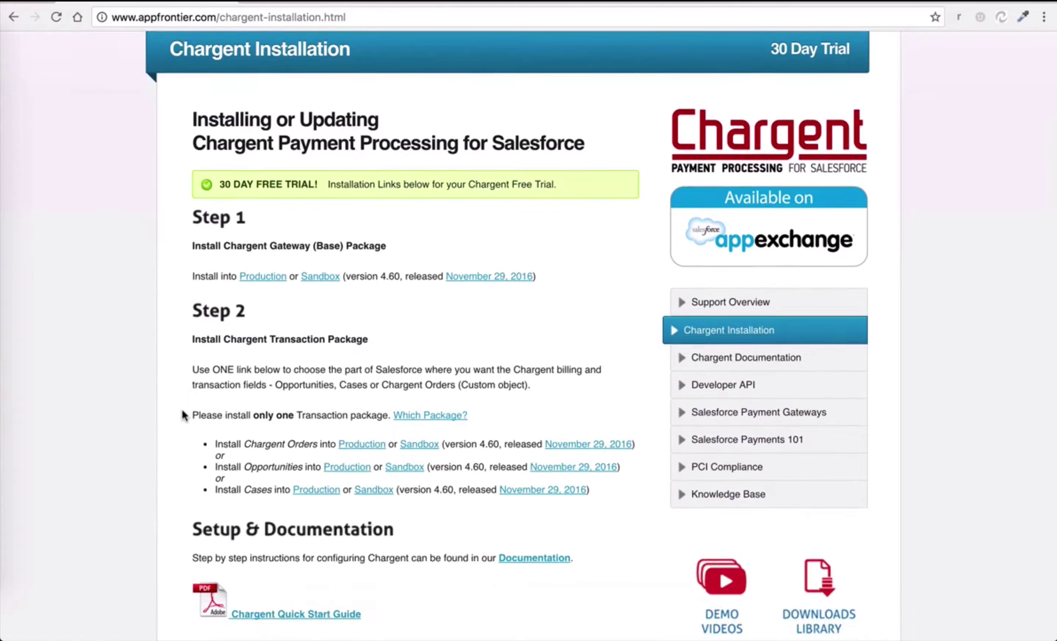
{"action": "scroll", "coordinate": [184, 415], "scroll_direction": "down", "scroll_amount": 2}
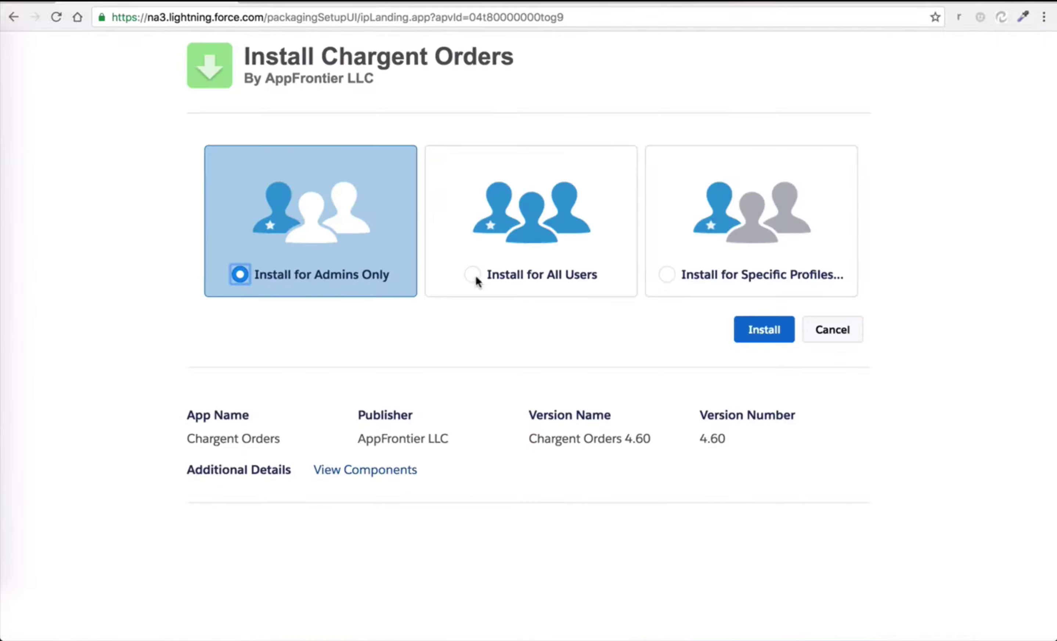
Install the Chargent Orders 4.60 package for all users.
{"action": "left_click", "coordinate": [472, 273]}
{"action": "left_click", "coordinate": [763, 333]}
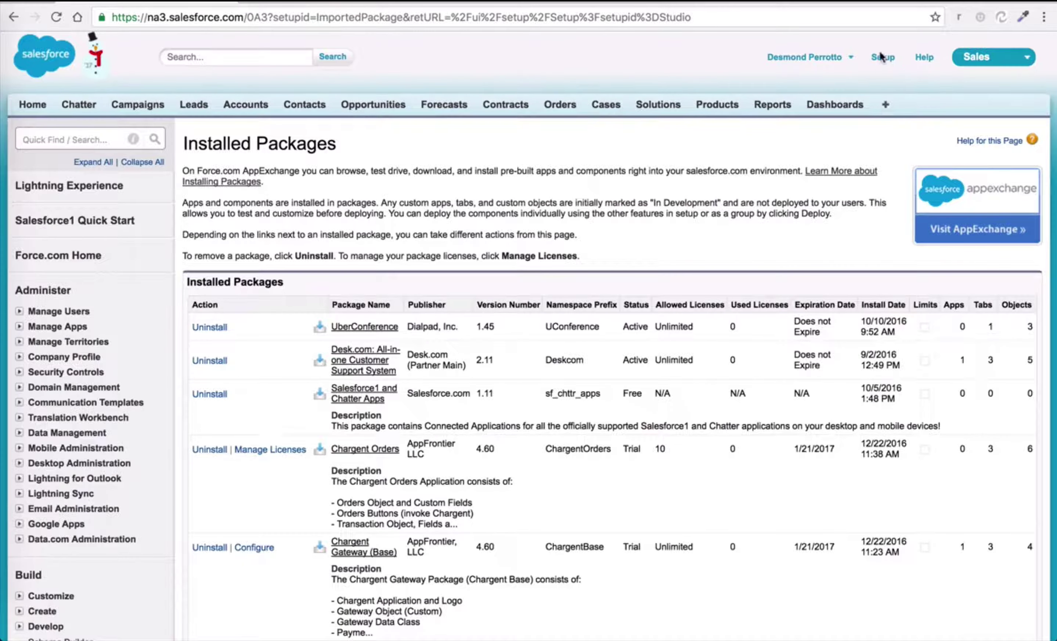
Assign a Chargent Orders license to the System Administrator user from Installed Packages.
{"action": "left_click", "coordinate": [79, 140]}
{"action": "type", "text": "In"}
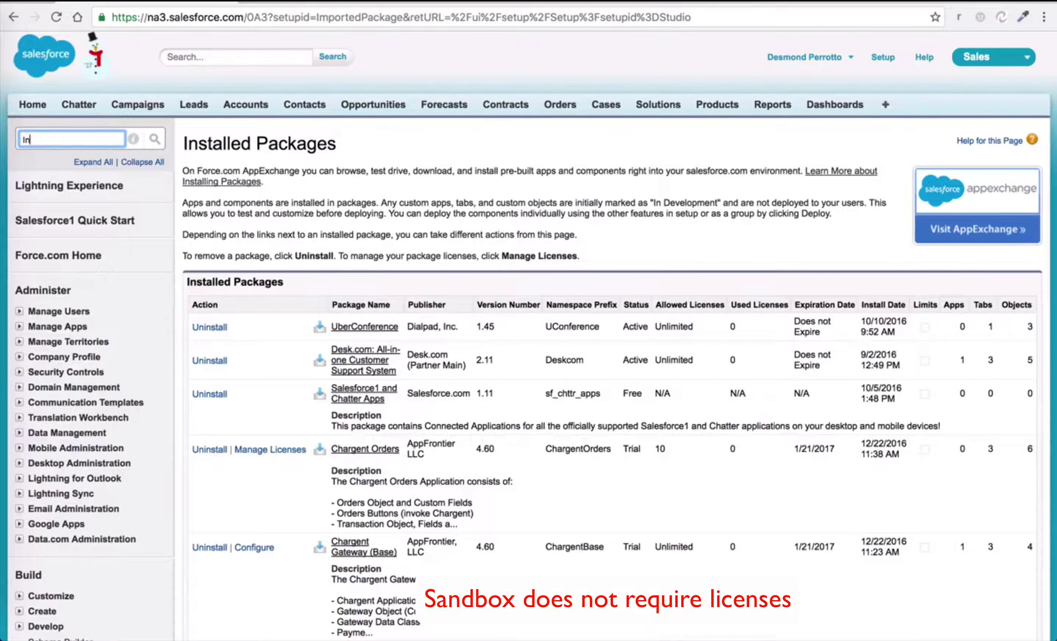
{"action": "type", "text": "stall"}
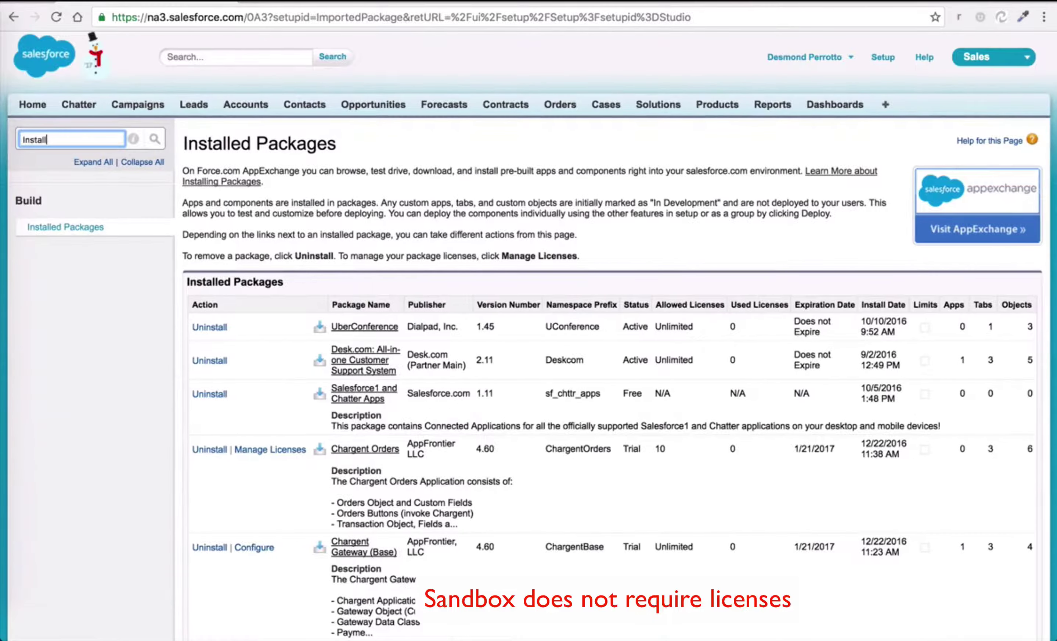
{"action": "left_click", "coordinate": [65, 226]}
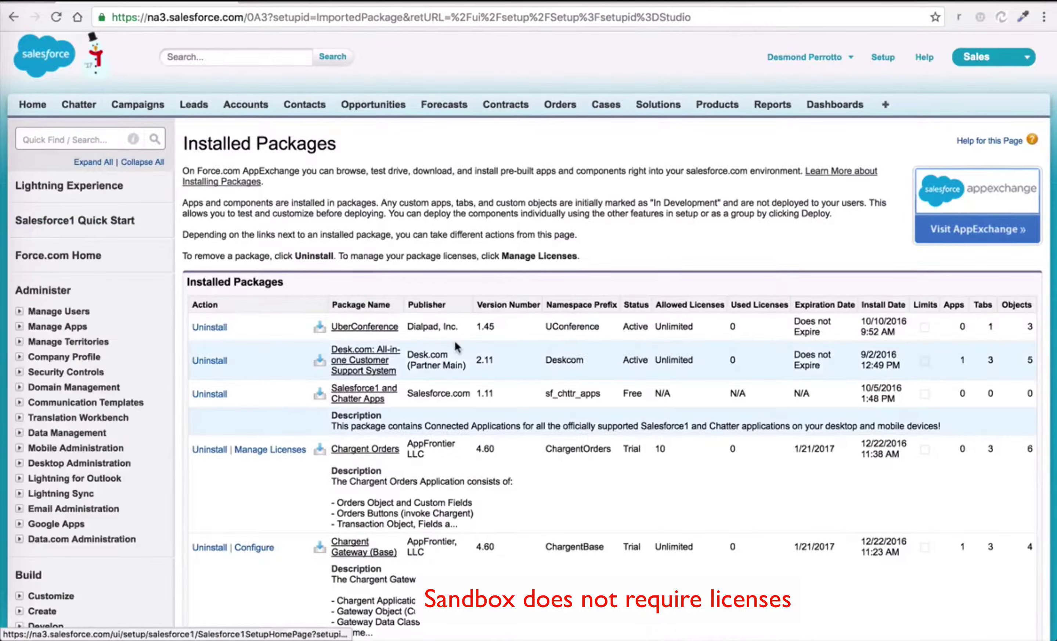
{"action": "scroll", "coordinate": [457, 345], "scroll_direction": "down", "scroll_amount": 3}
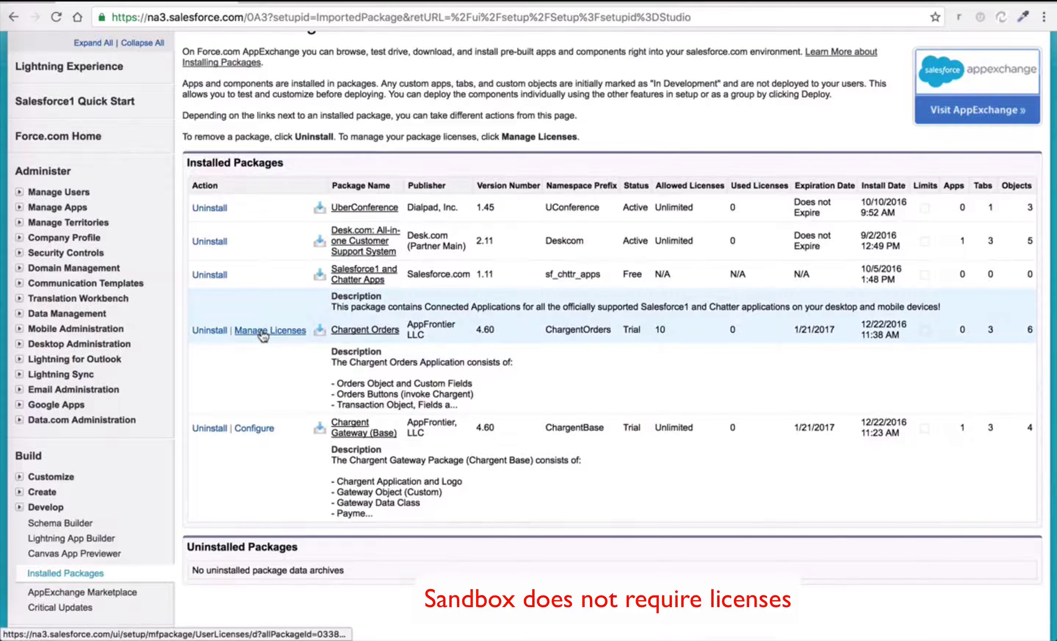
{"action": "left_click", "coordinate": [261, 331]}
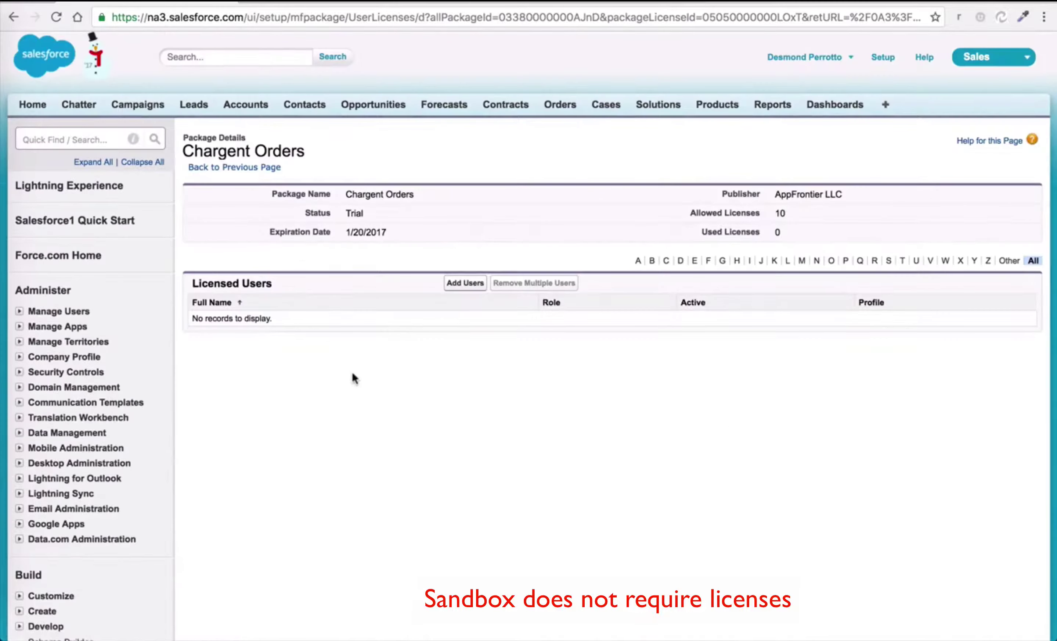
{"action": "left_click", "coordinate": [453, 283]}
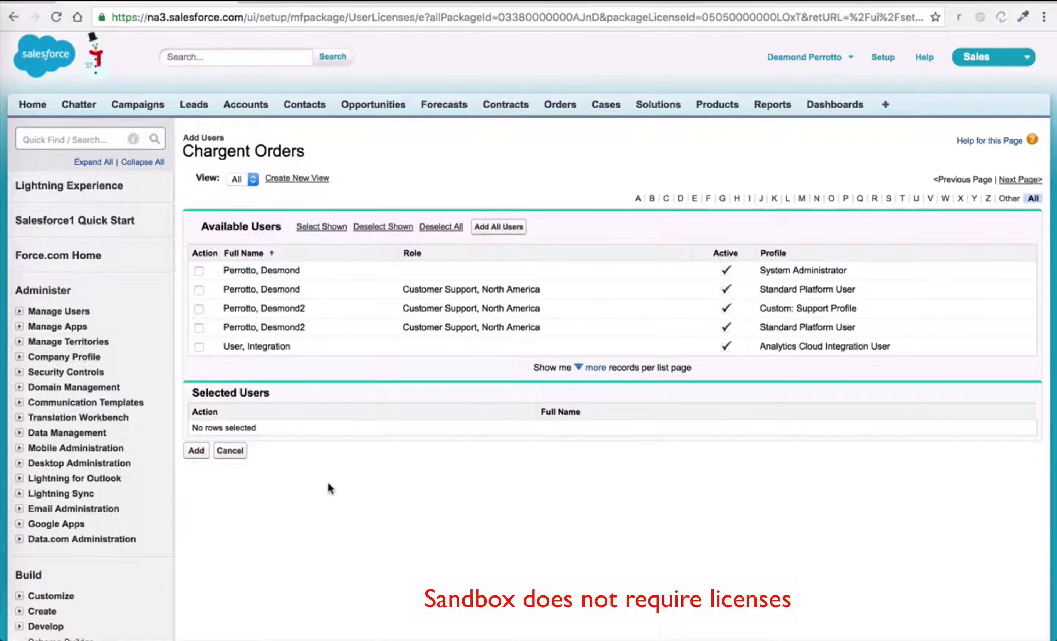
{"action": "left_click", "coordinate": [199, 270]}
{"action": "left_click", "coordinate": [198, 452]}
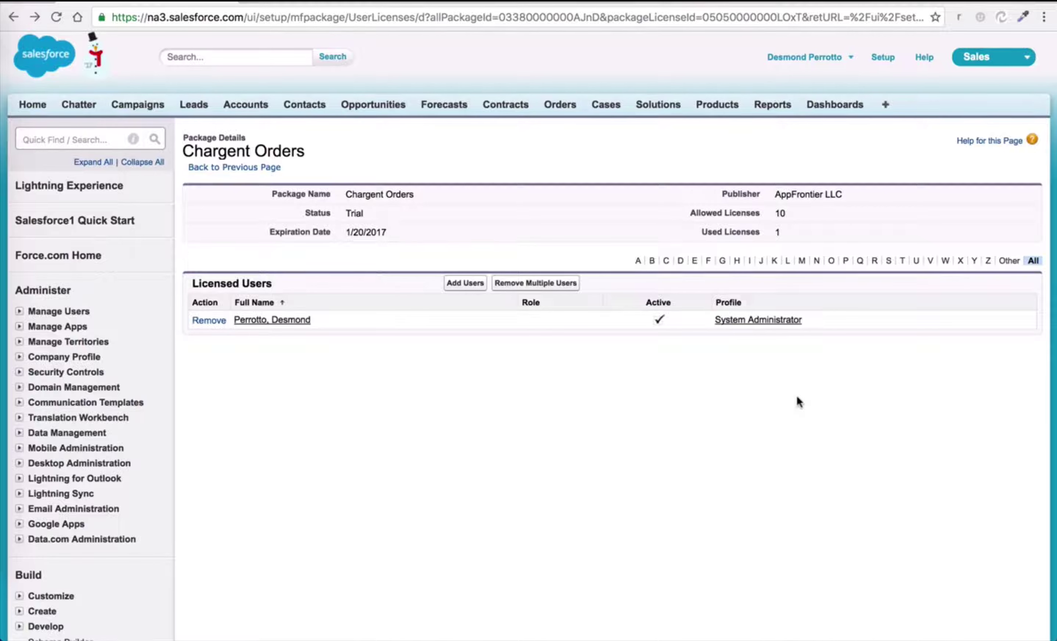
Switch to the Chargent app and open its Gateways list.
{"action": "left_click", "coordinate": [987, 60]}
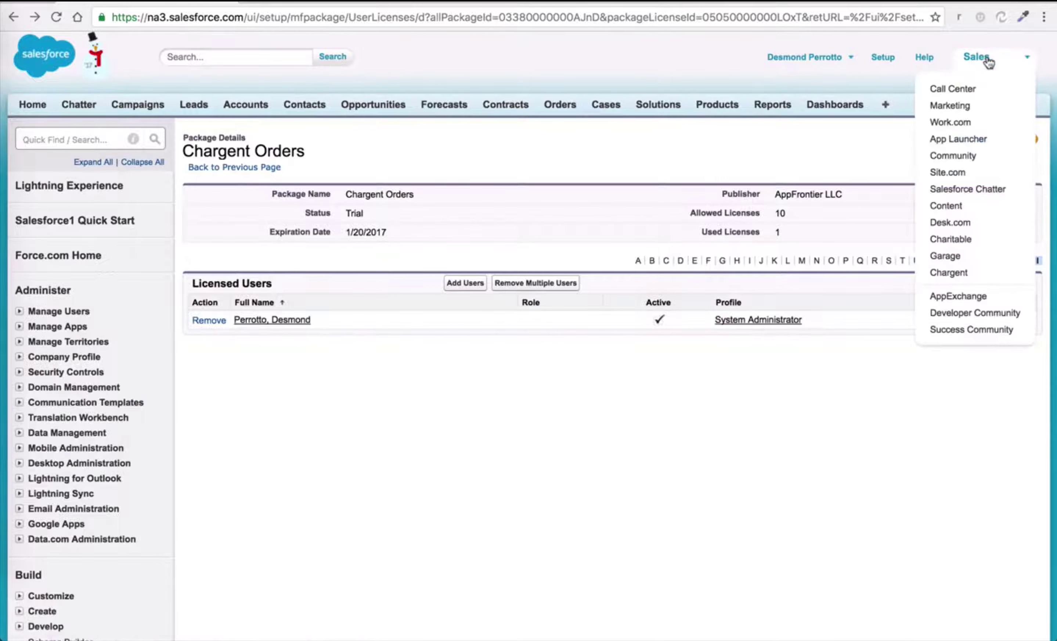
{"action": "left_click", "coordinate": [951, 273]}
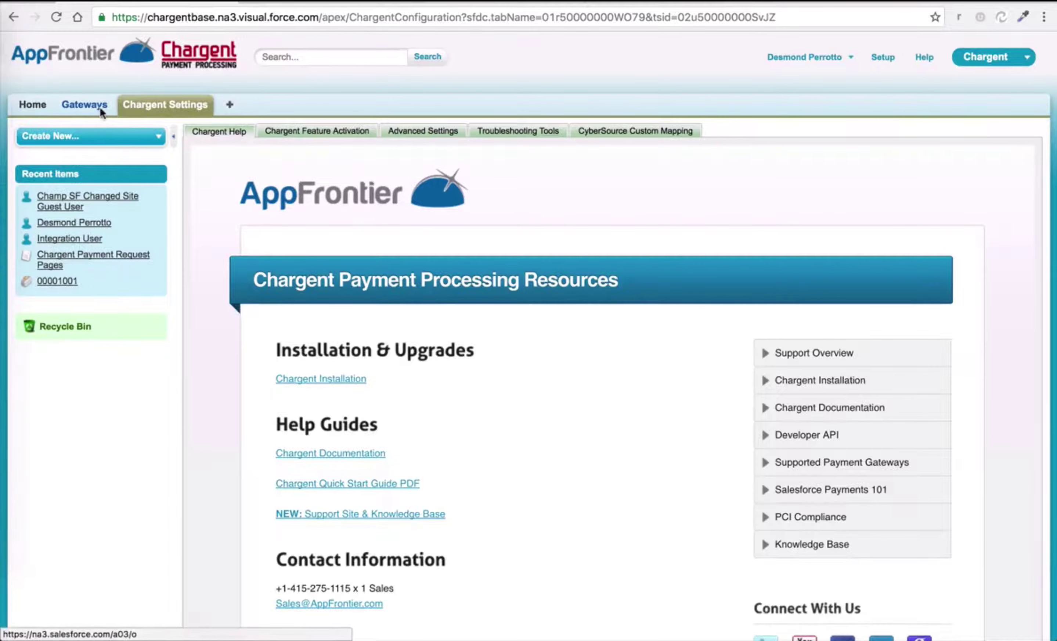
{"action": "left_click", "coordinate": [100, 106]}
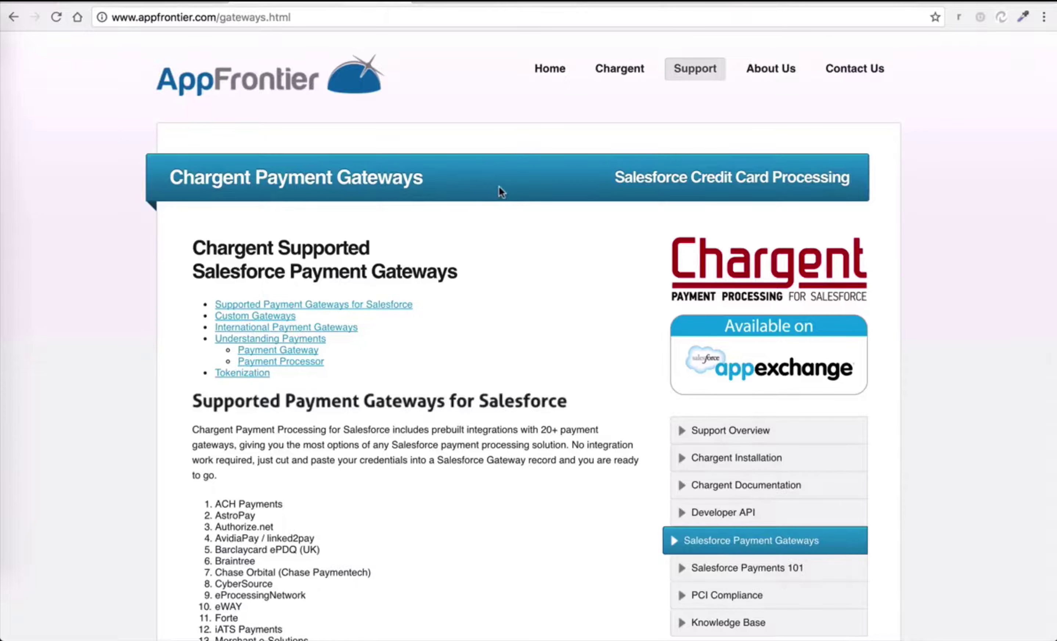
Browse AppFrontier's supported payment gateways list, then return to Salesforce's Gateways home.
{"action": "mouse_move", "coordinate": [707, 80]}
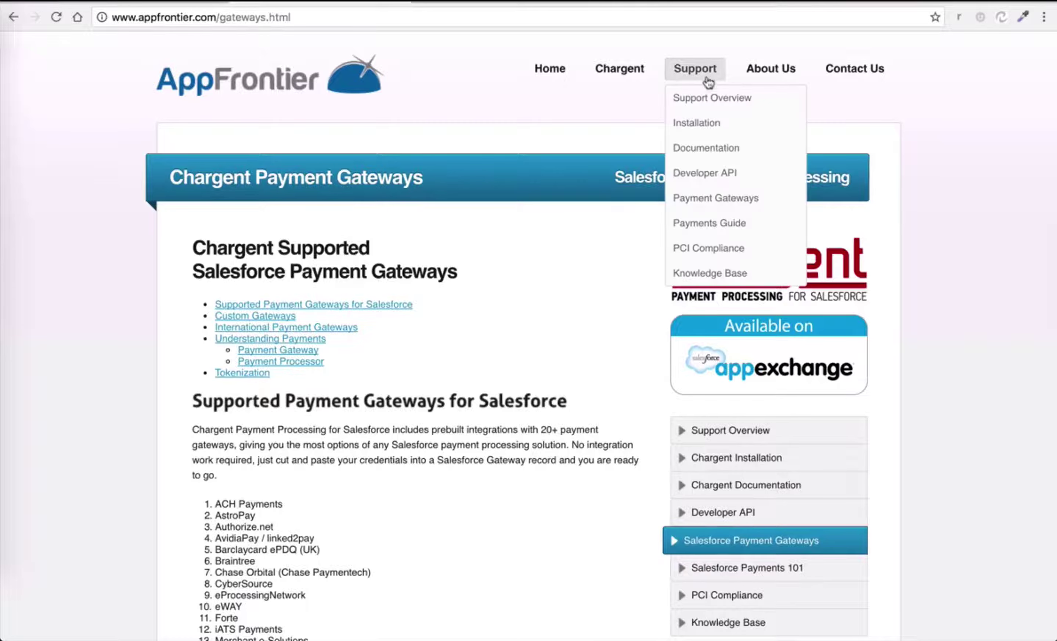
{"action": "left_click", "coordinate": [691, 199]}
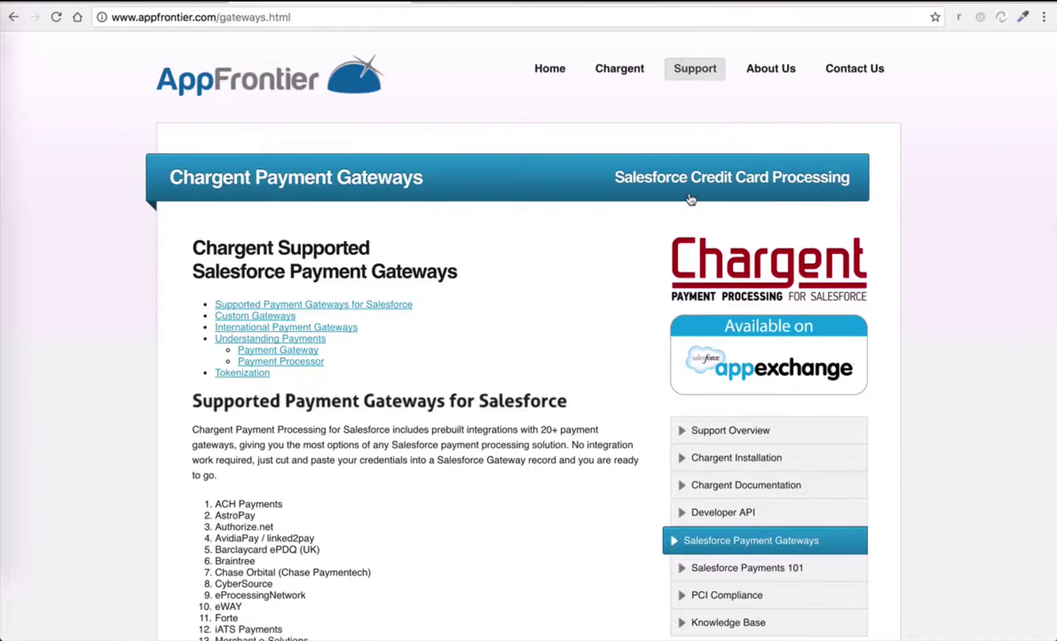
{"action": "scroll", "coordinate": [442, 249], "scroll_direction": "down", "scroll_amount": 10}
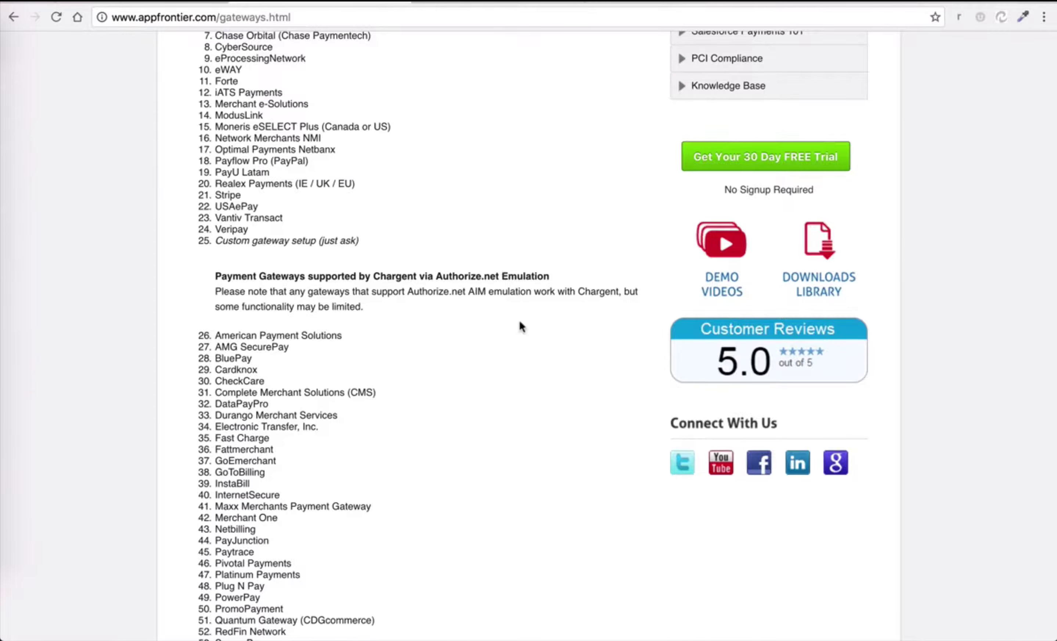
{"action": "scroll", "coordinate": [520, 327], "scroll_direction": "down", "scroll_amount": 4}
{"action": "key", "text": "alt+Left"}
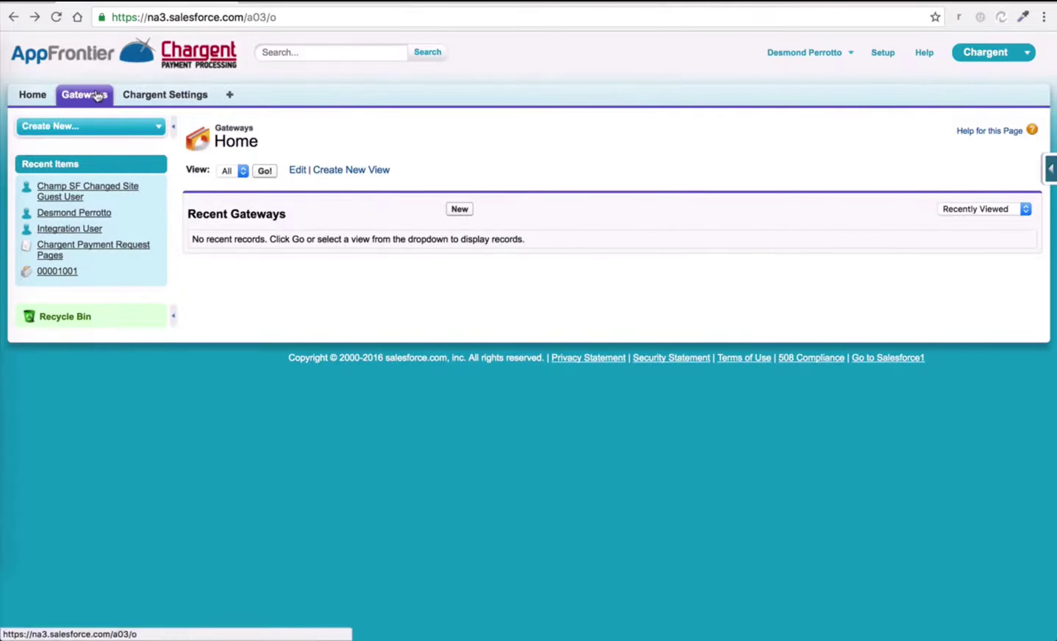
Create a new gateway record of type Authorize.net.
{"action": "left_click", "coordinate": [460, 209]}
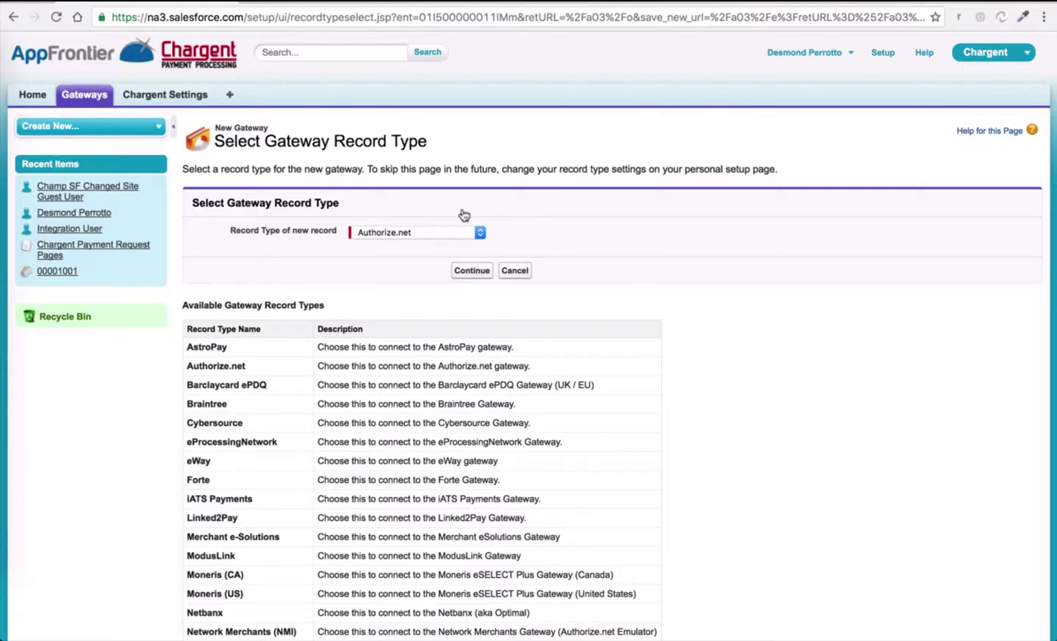
{"action": "left_click", "coordinate": [439, 233]}
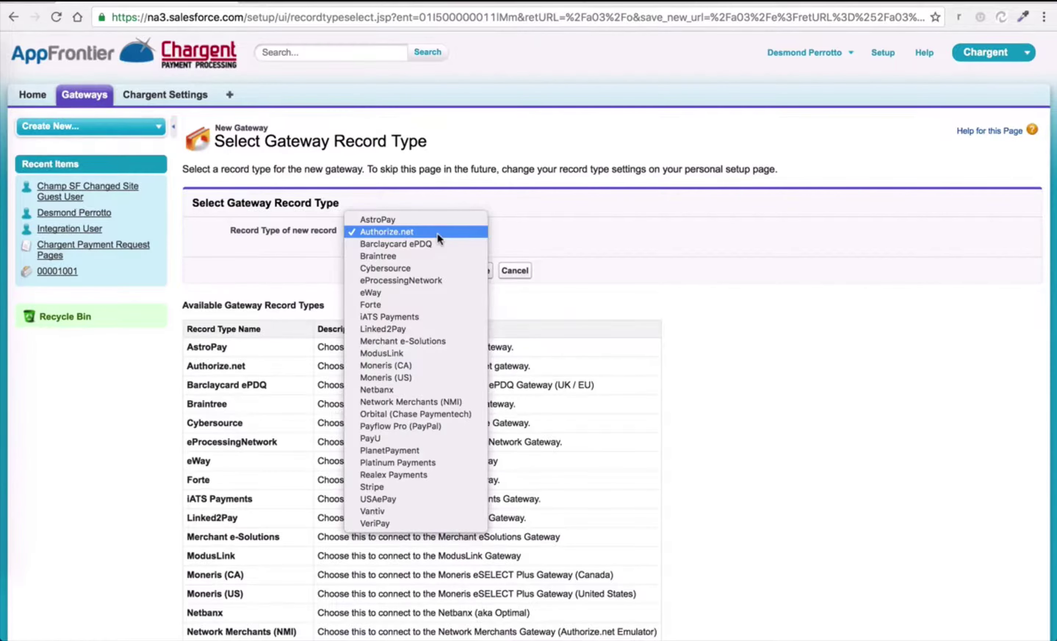
{"action": "left_click", "coordinate": [437, 232]}
{"action": "left_click", "coordinate": [473, 271]}
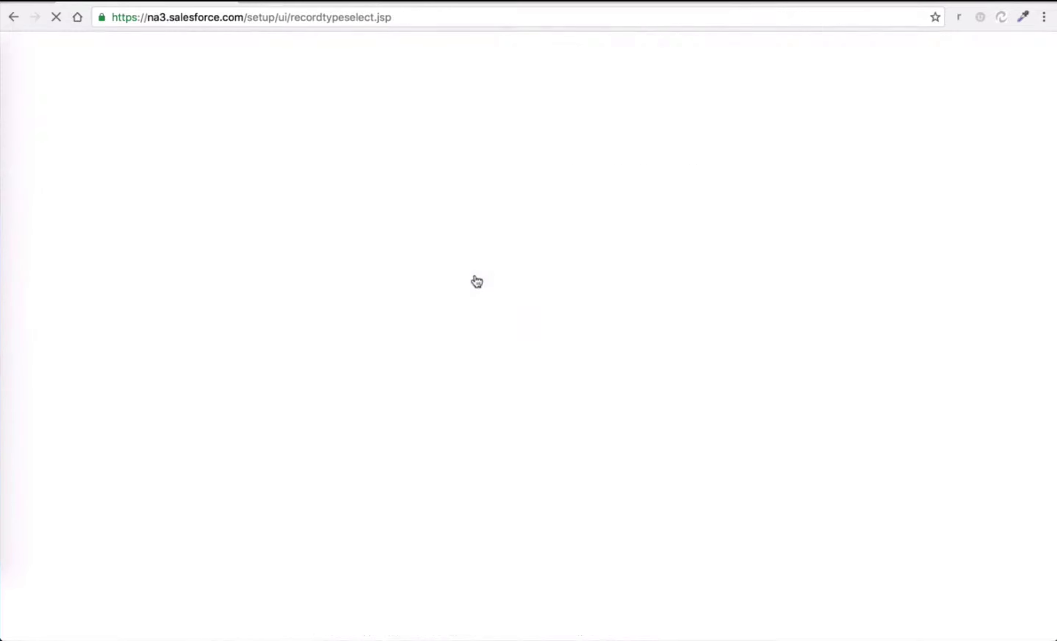
Enter 'Authorize.net' as the new gateway's name.
{"action": "left_click", "coordinate": [395, 267]}
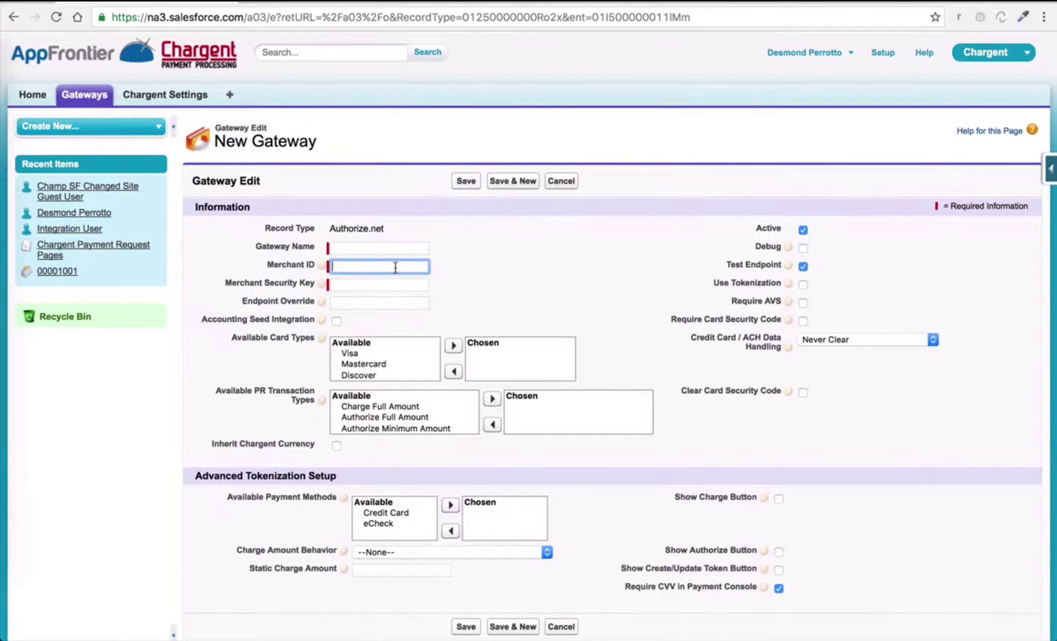
{"action": "left_click", "coordinate": [371, 251]}
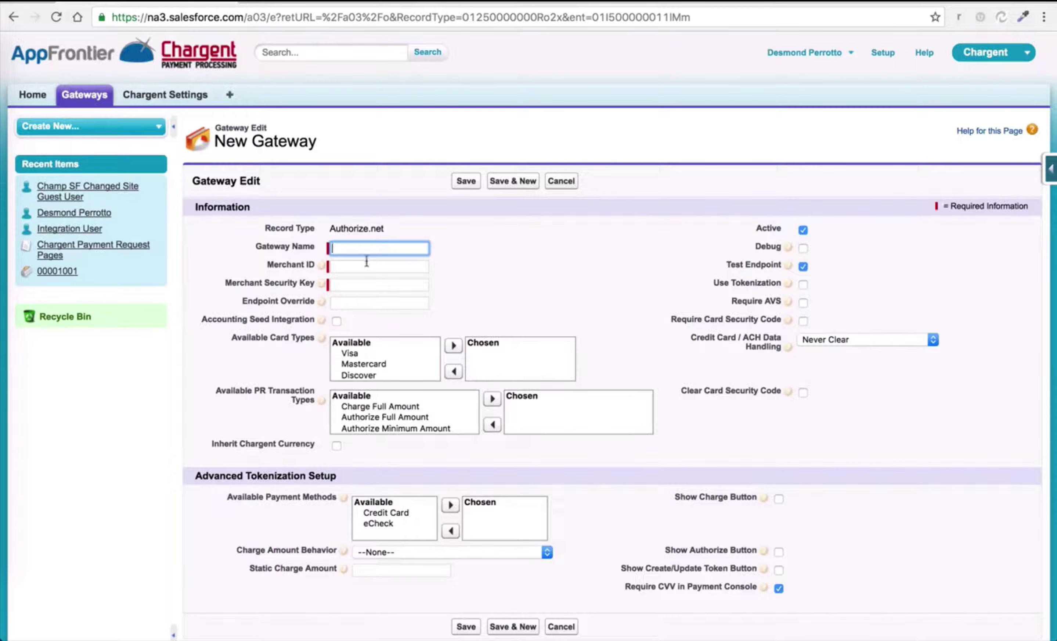
{"action": "left_click", "coordinate": [365, 265]}
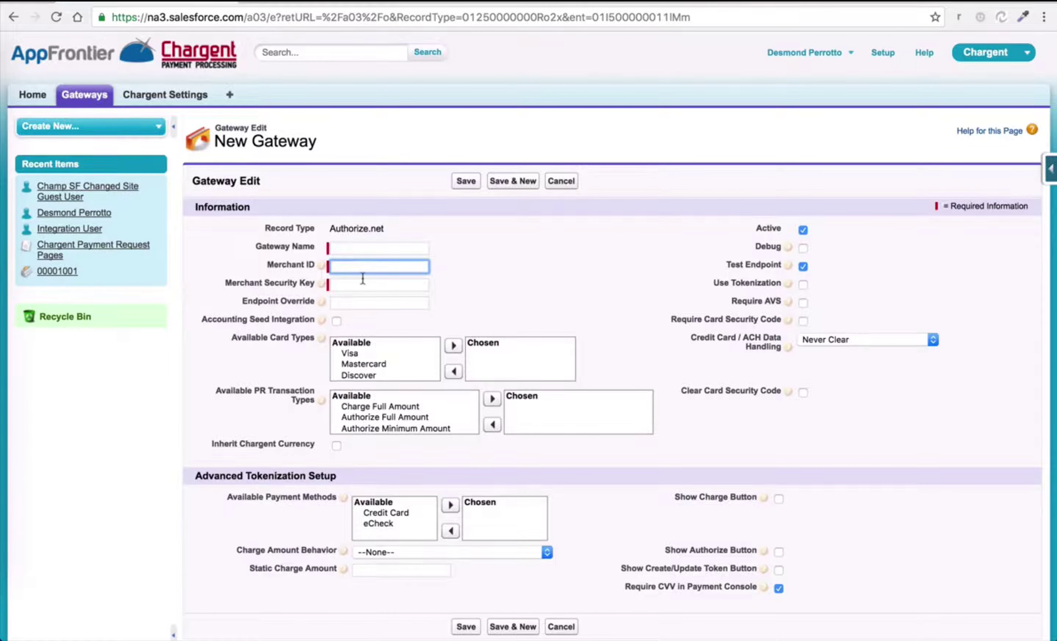
{"action": "left_click", "coordinate": [363, 280]}
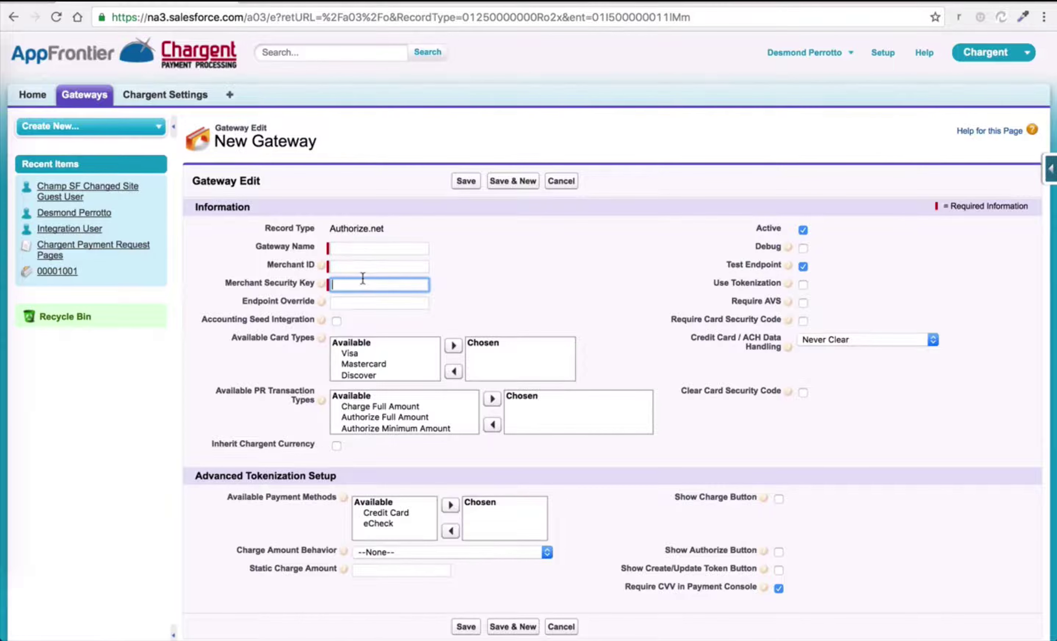
{"action": "left_click", "coordinate": [351, 254]}
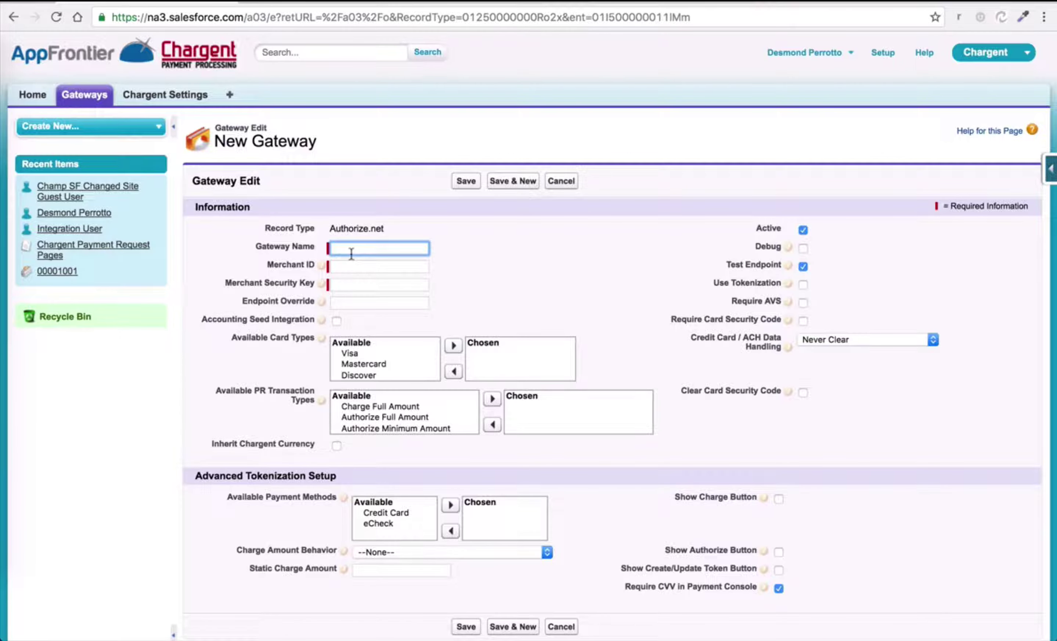
{"action": "type", "text": "Authorize.net"}
{"action": "key", "text": "BackSpace"}
{"action": "key", "text": "BackSpace"}
{"action": "key", "text": "BackSpace"}
{"action": "key", "text": "BackSpace"}
{"action": "type", "text": ".net"}
{"action": "left_click", "coordinate": [359, 266]}
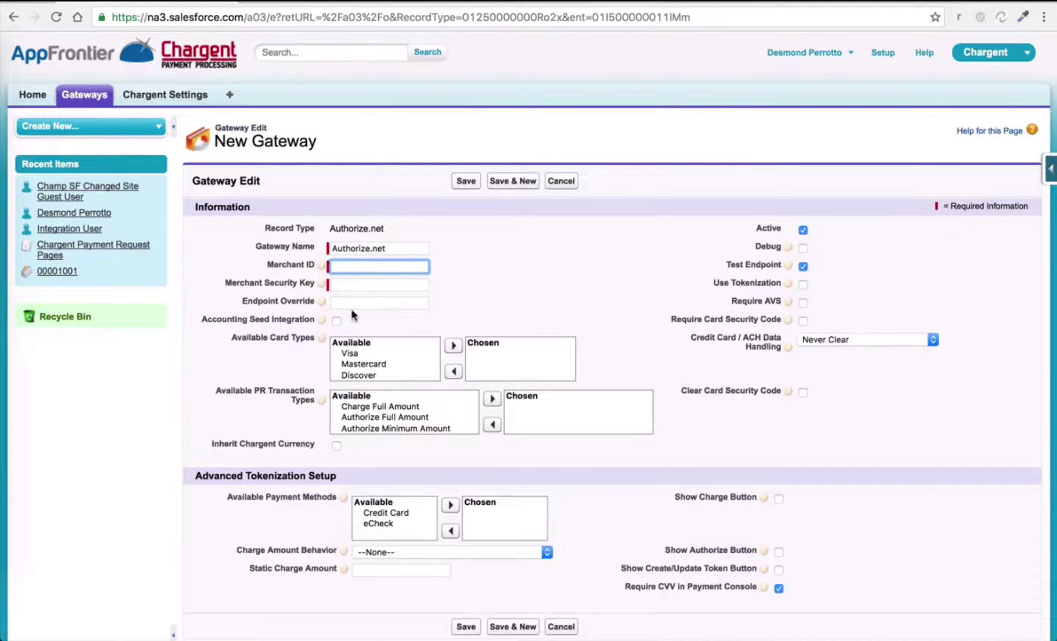
{"action": "left_click", "coordinate": [286, 3]}
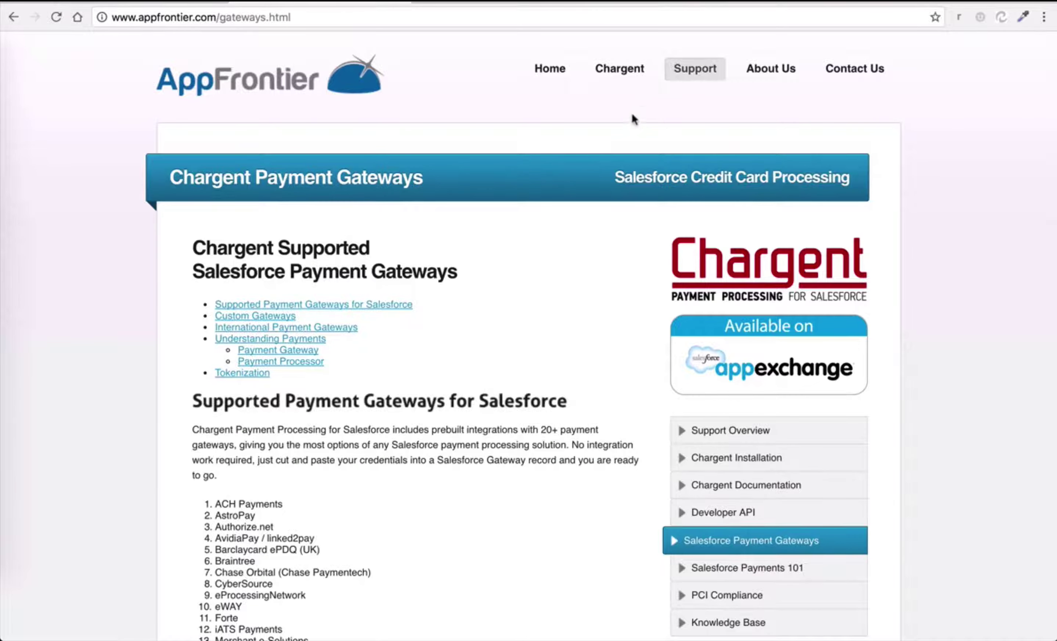
Open the Chargent documentation from Support and jump to its Gateway Setup section.
{"action": "mouse_move", "coordinate": [677, 81]}
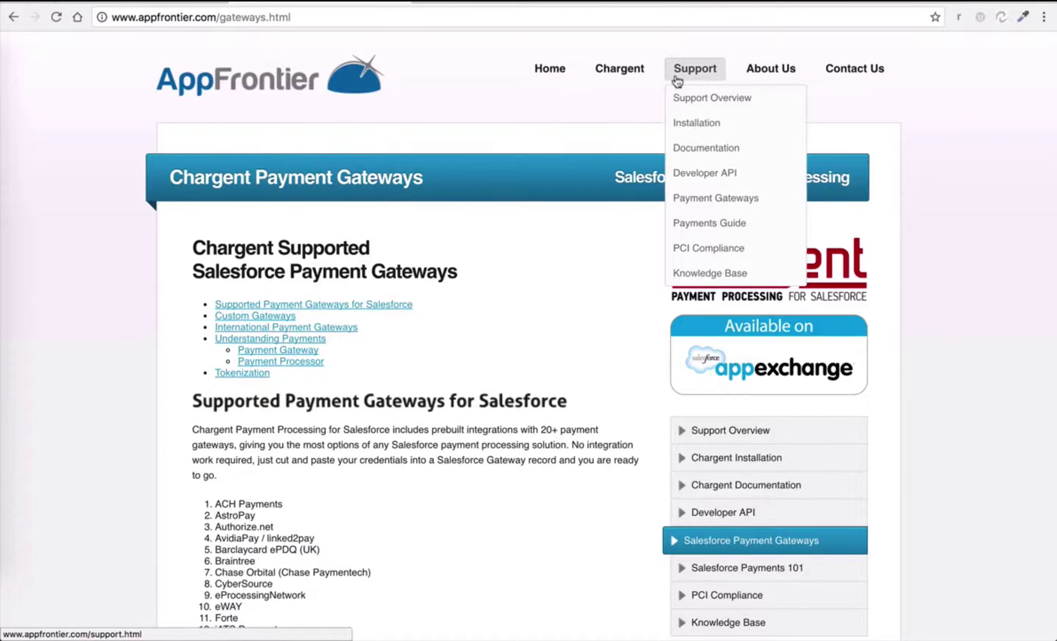
{"action": "left_click", "coordinate": [683, 148]}
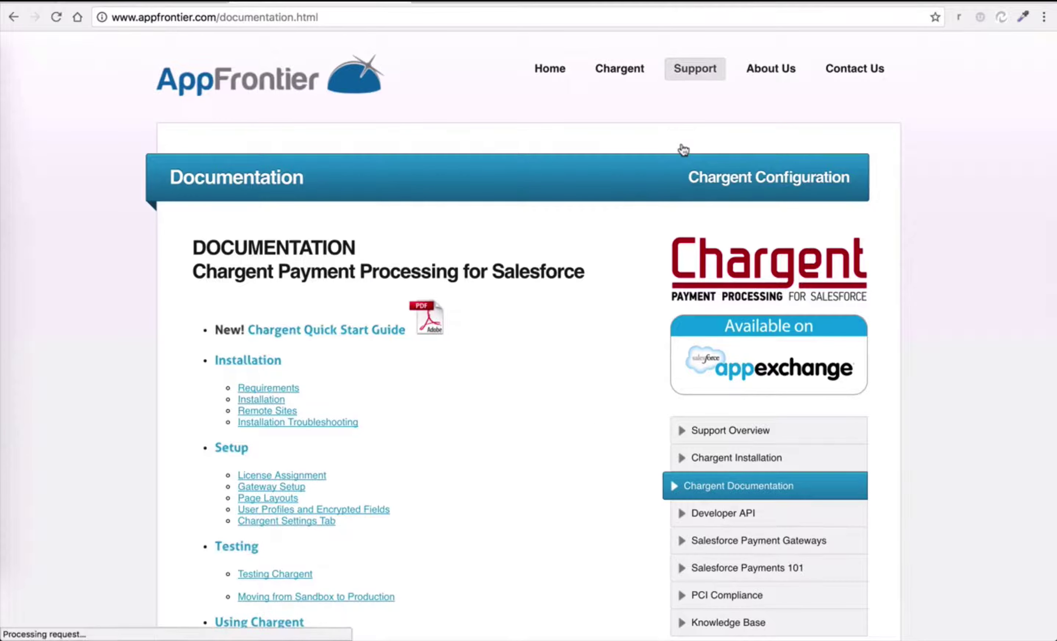
{"action": "scroll", "coordinate": [252, 372], "scroll_direction": "down", "scroll_amount": 3}
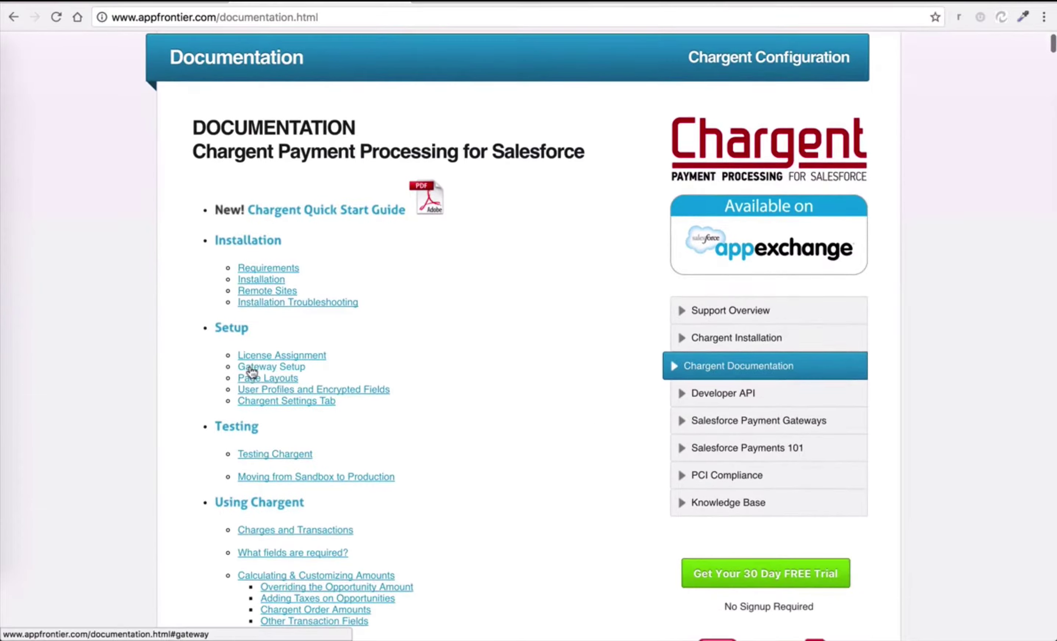
{"action": "left_click", "coordinate": [252, 371]}
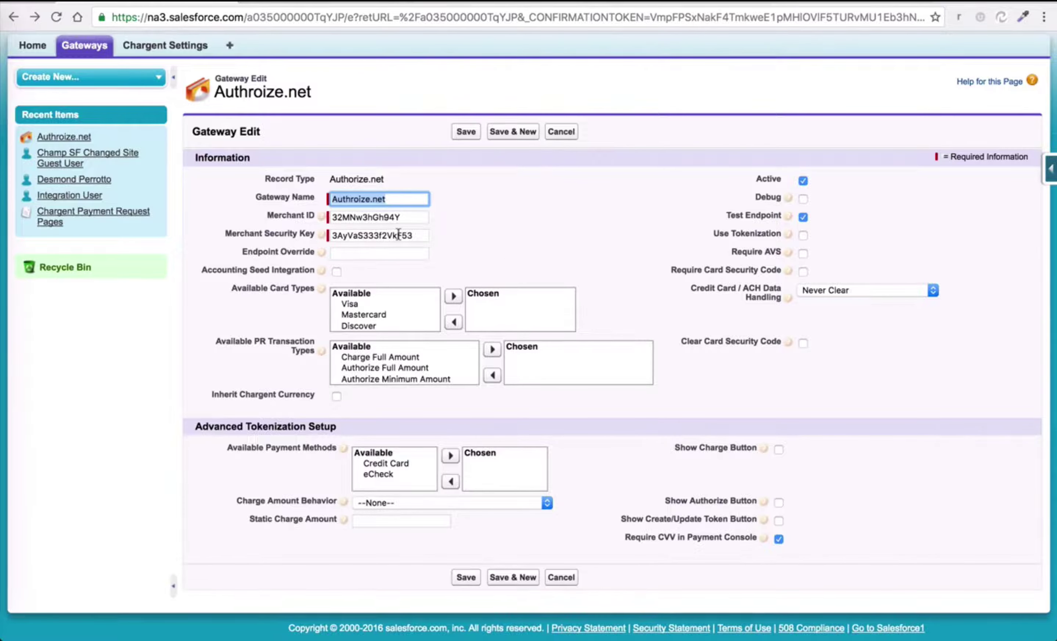
Add Visa, Mastercard and Discover as accepted card types and save the gateway.
{"action": "left_click", "coordinate": [365, 304]}
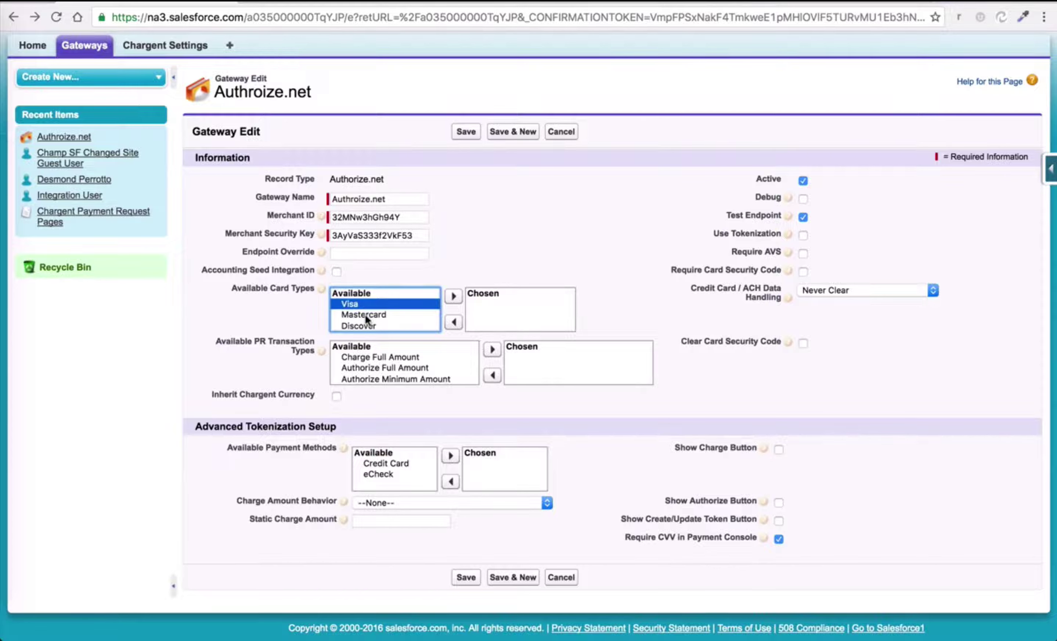
{"action": "left_click", "coordinate": [365, 313], "text": "shift"}
{"action": "left_click", "coordinate": [365, 326], "text": "shift"}
{"action": "left_click", "coordinate": [453, 295]}
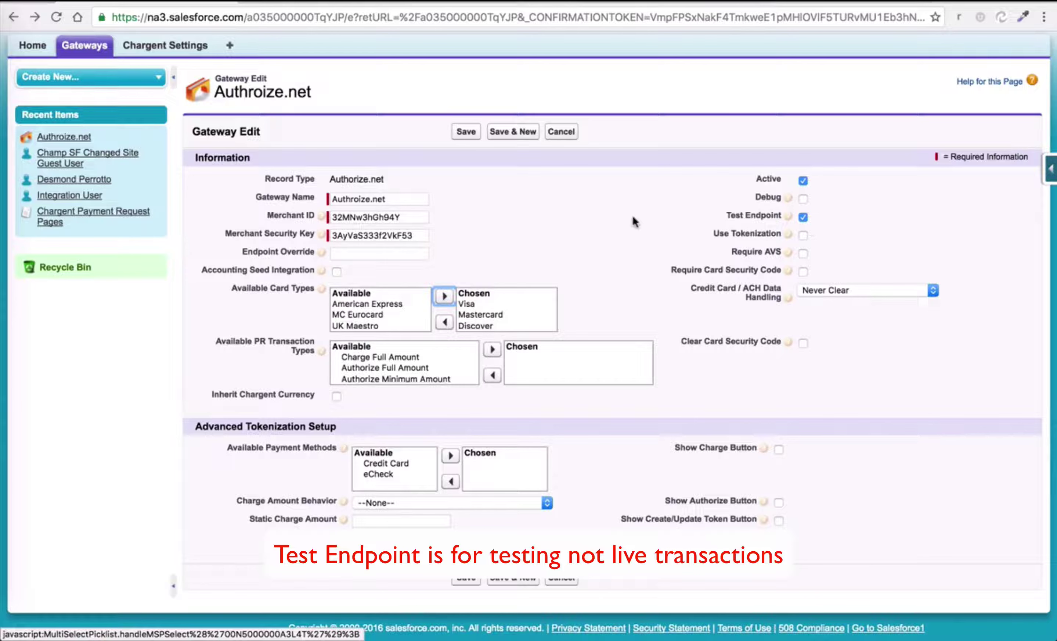
{"action": "left_click", "coordinate": [454, 131]}
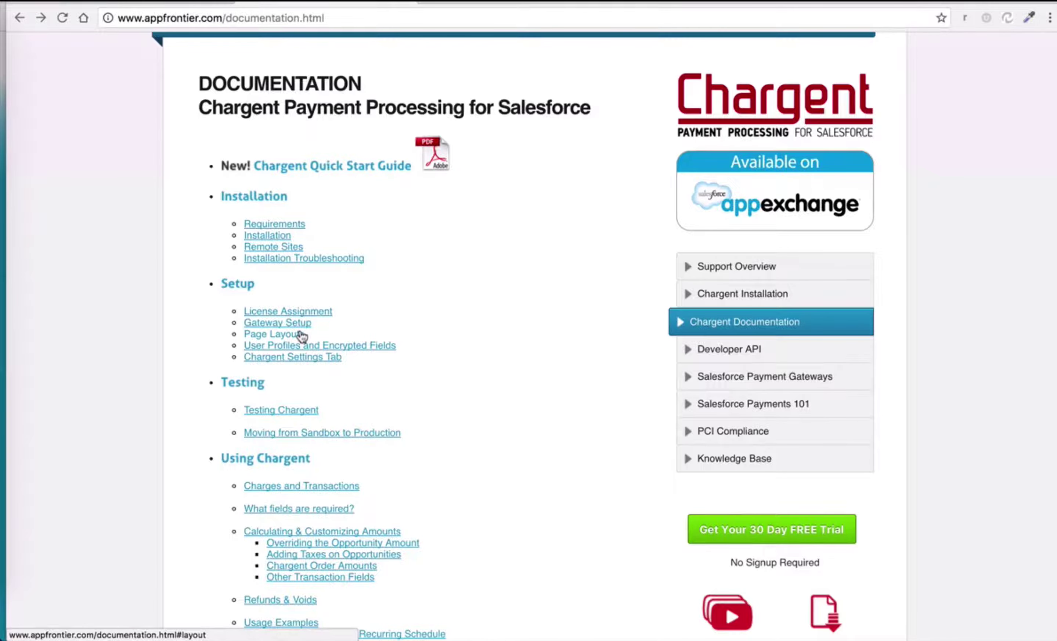
Jump to the Page Layouts section and scroll through the Opportunity Detail example layout.
{"action": "left_click", "coordinate": [301, 333]}
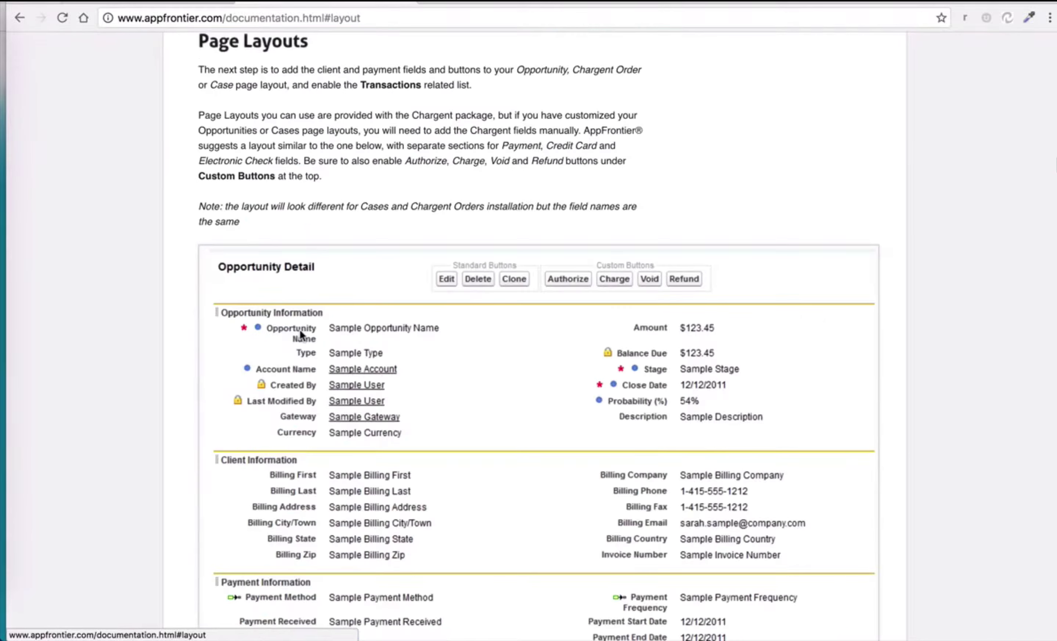
{"action": "scroll", "coordinate": [301, 334], "scroll_direction": "down", "scroll_amount": 3}
{"action": "scroll", "coordinate": [301, 333], "scroll_direction": "down", "scroll_amount": 5}
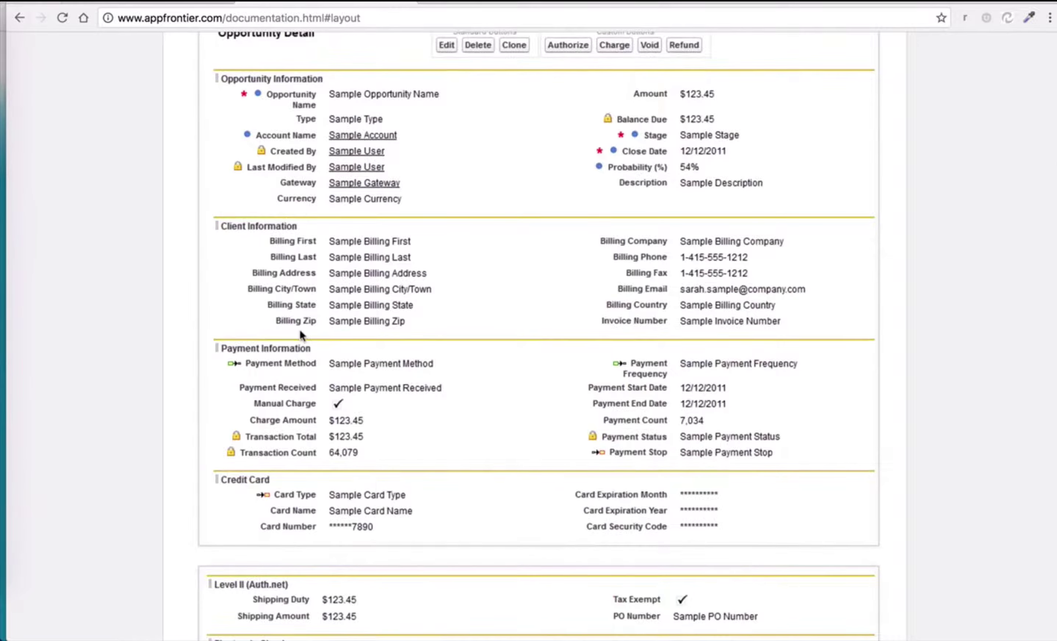
{"action": "scroll", "coordinate": [300, 333], "scroll_direction": "down", "scroll_amount": 5}
{"action": "scroll", "coordinate": [300, 331], "scroll_direction": "down", "scroll_amount": 2}
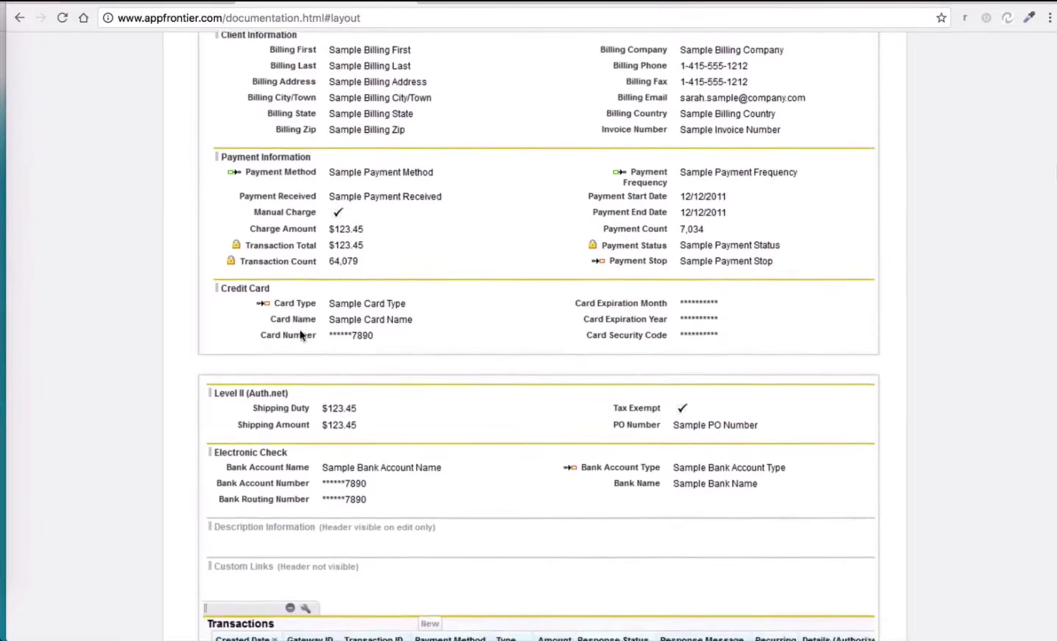
{"action": "scroll", "coordinate": [300, 335], "scroll_direction": "up", "scroll_amount": 3}
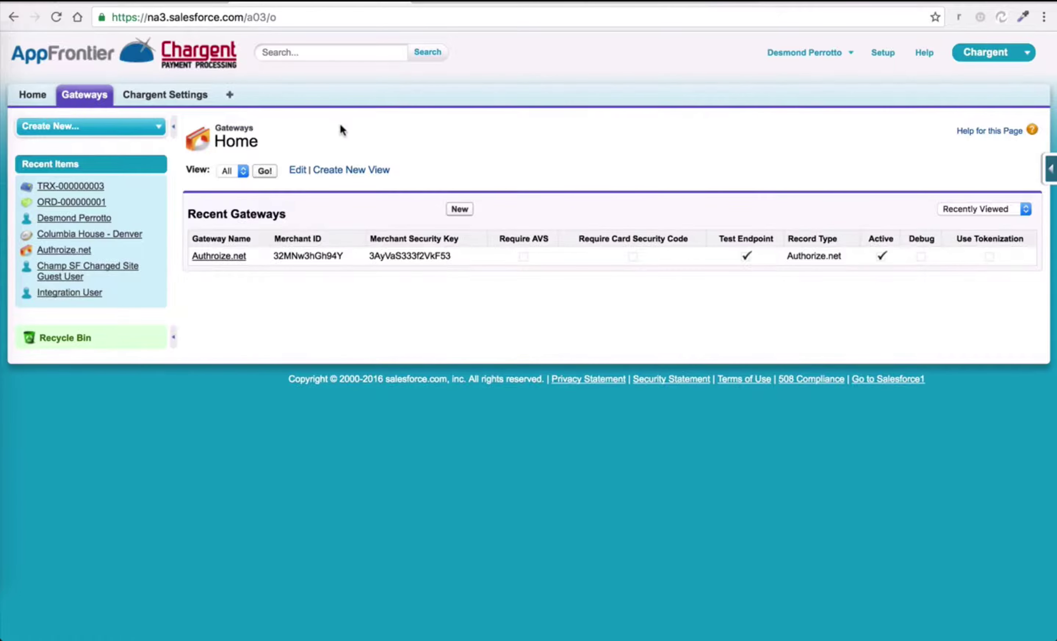
Open a blank New Chargent Order form from the Chargent Orders list under All Tabs.
{"action": "left_click", "coordinate": [231, 98]}
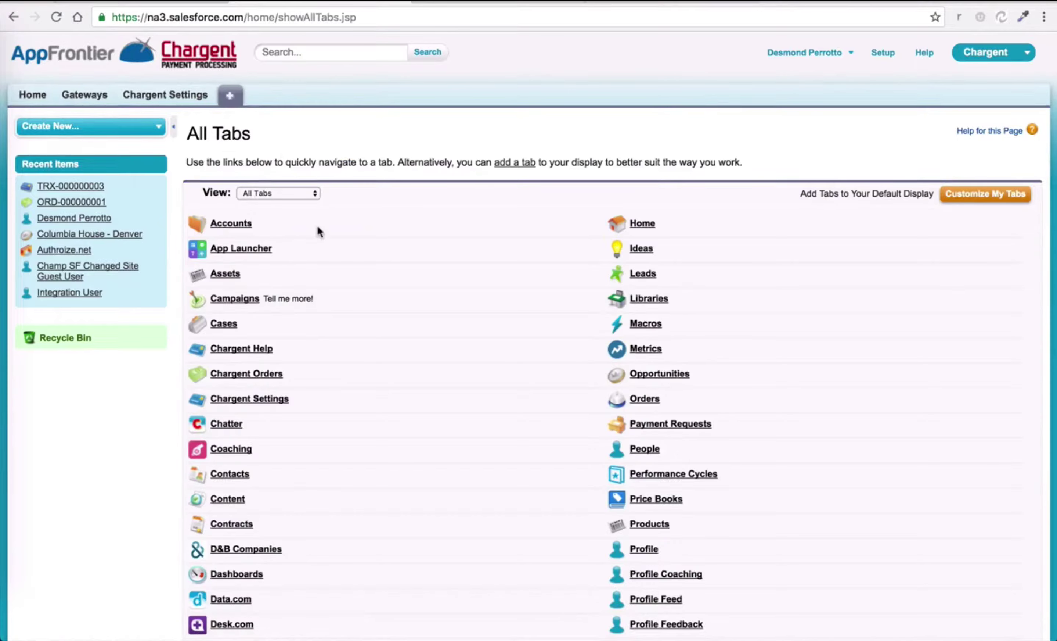
{"action": "left_click", "coordinate": [278, 382]}
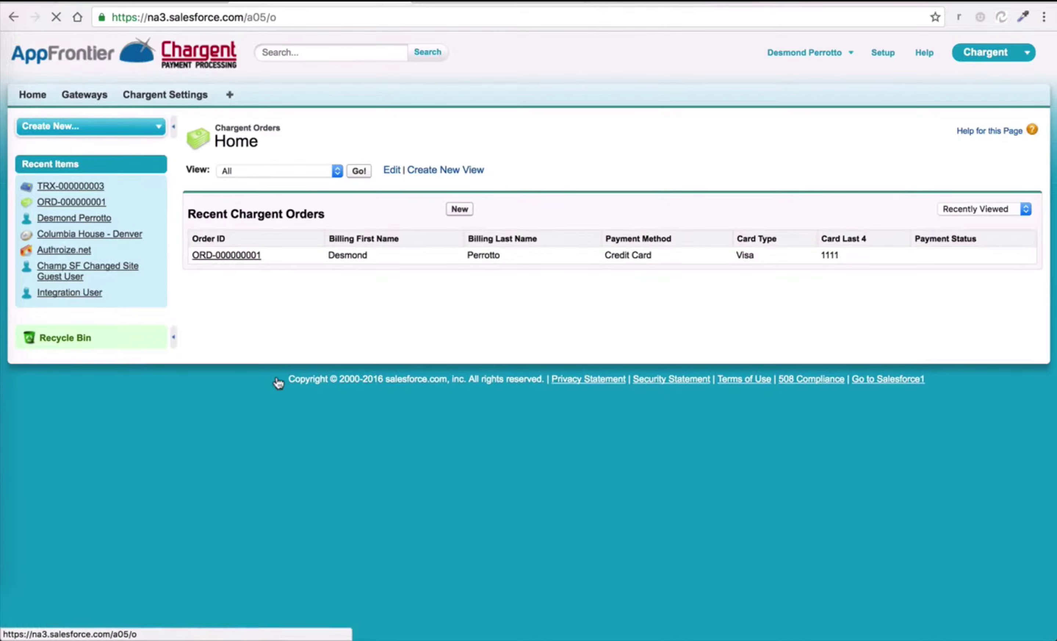
{"action": "left_click", "coordinate": [459, 210]}
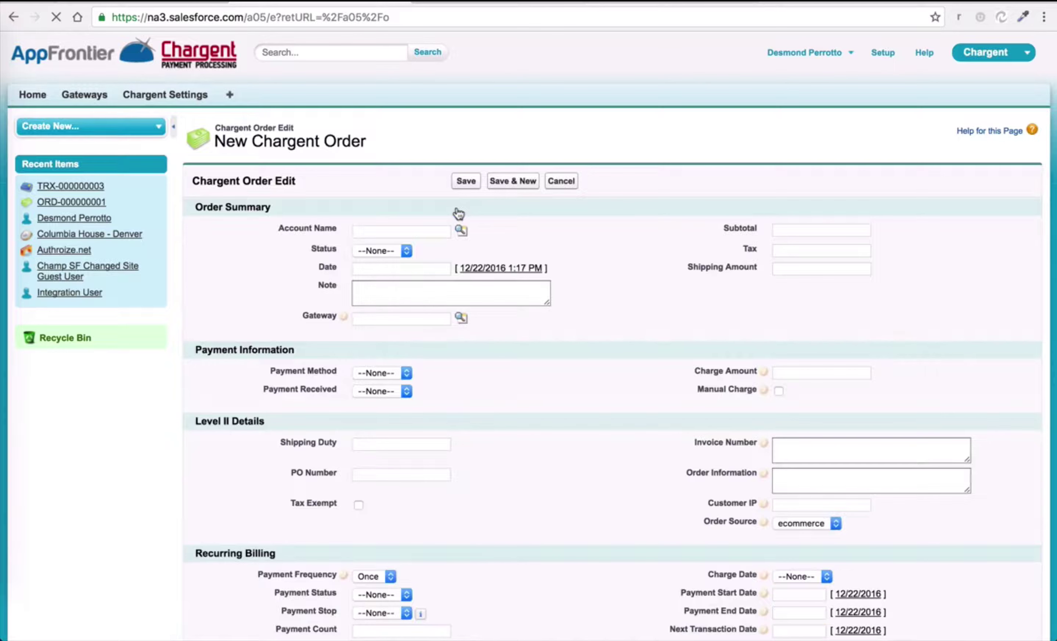
Set the account to Burlington Textiles Corp of America, the date to now, and the gateway to Authroize.net.
{"action": "left_click", "coordinate": [461, 230]}
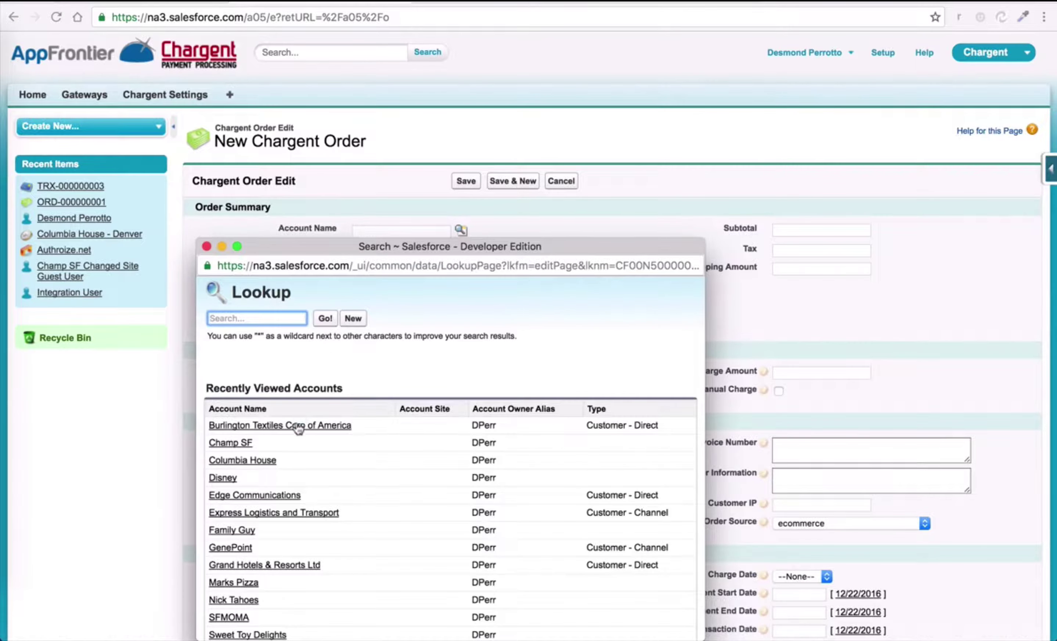
{"action": "left_click", "coordinate": [299, 426]}
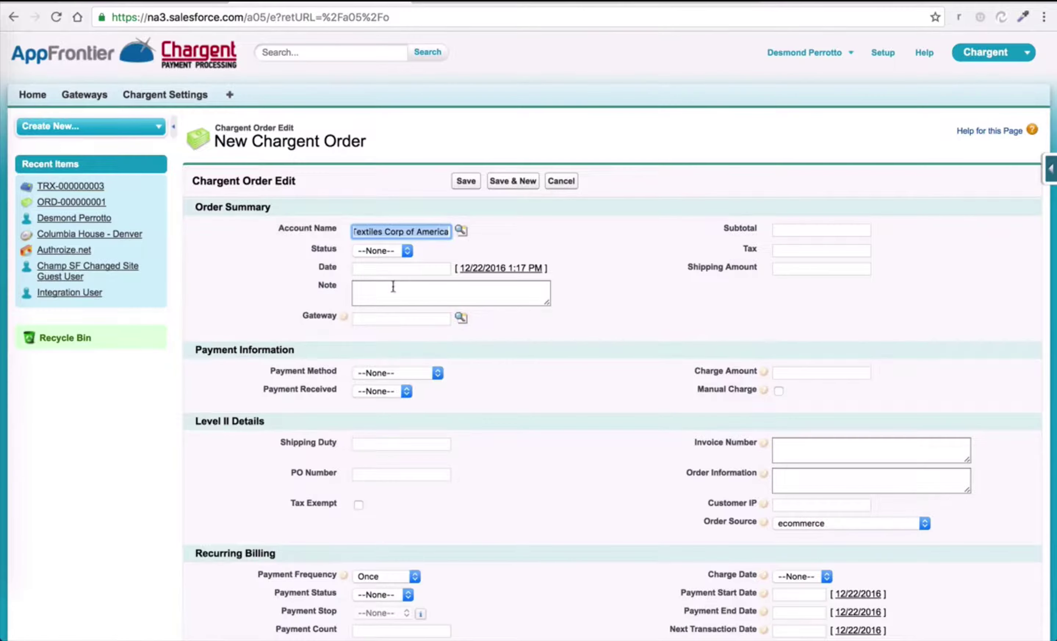
{"action": "left_click", "coordinate": [478, 268]}
{"action": "left_click", "coordinate": [461, 318]}
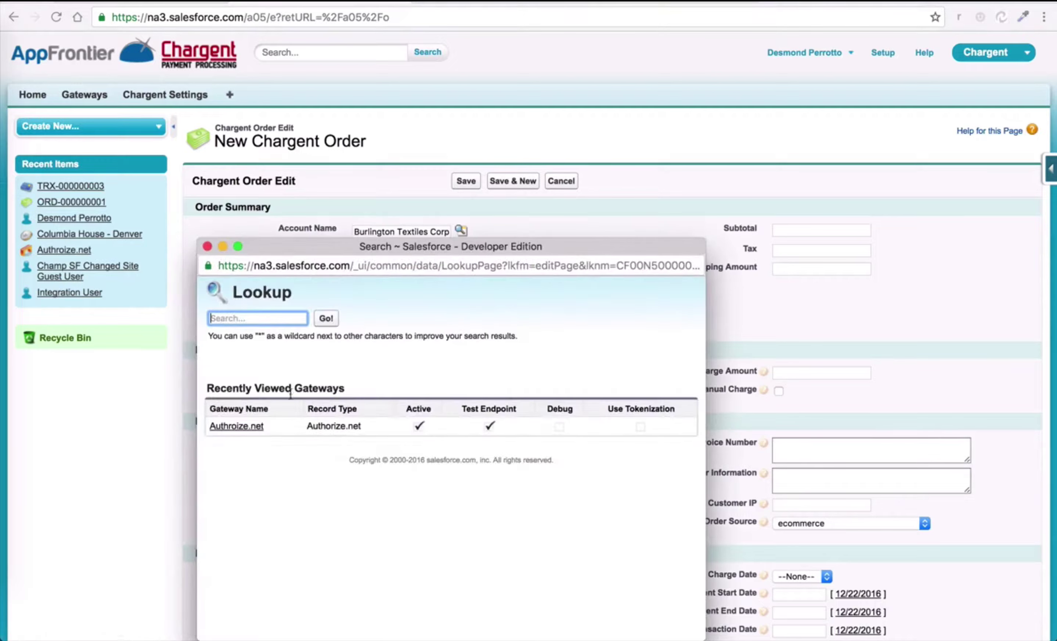
{"action": "left_click", "coordinate": [243, 429]}
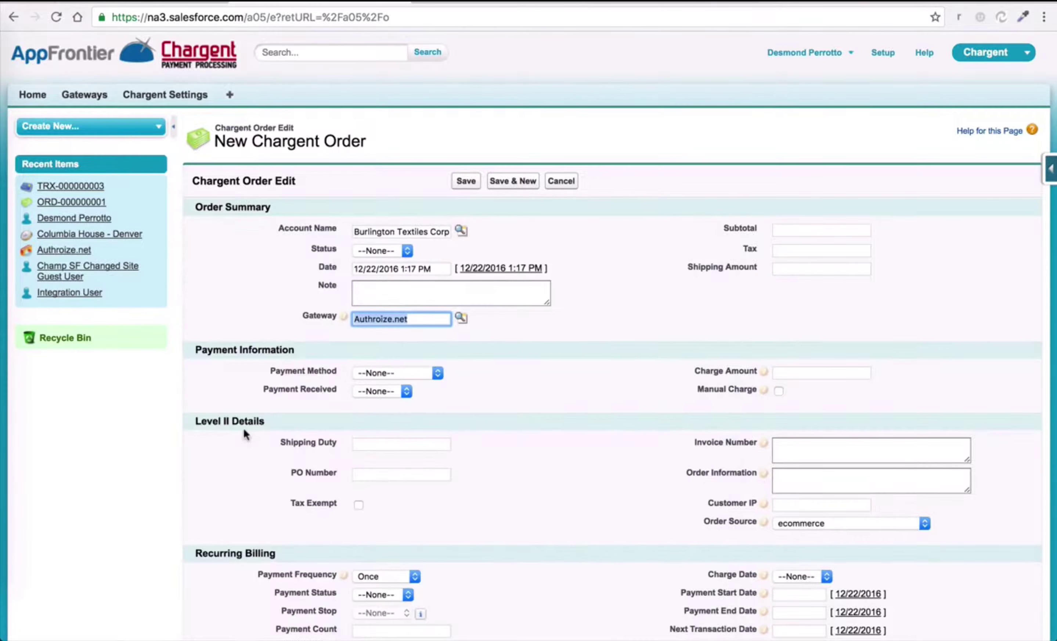
Enter subtotal 50.00, tax 5.75 and shipping 7.00.
{"action": "left_click", "coordinate": [776, 229]}
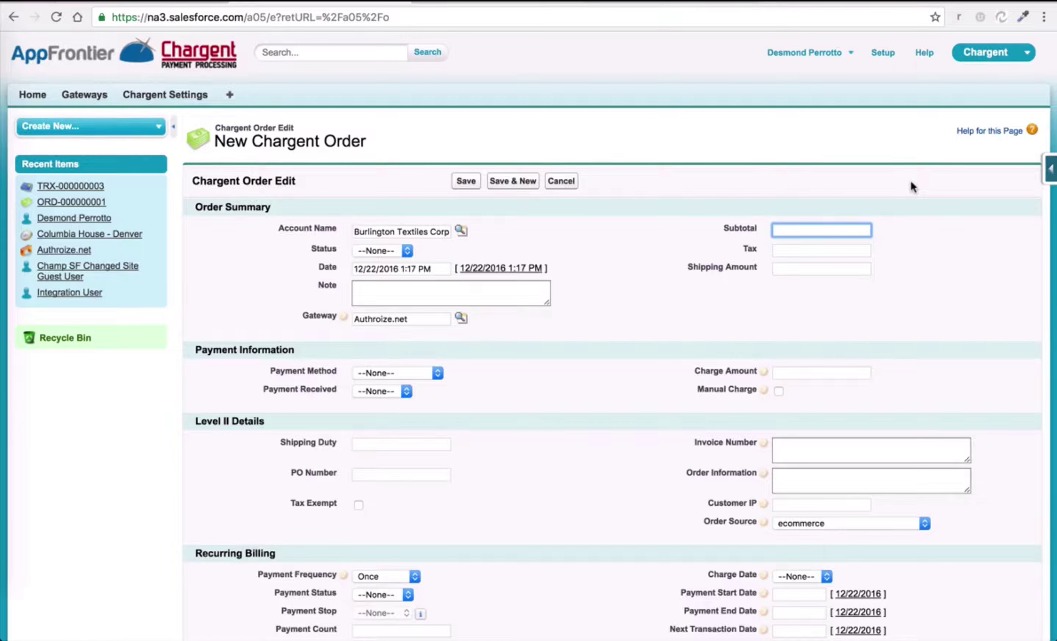
{"action": "type", "text": "50.00"}
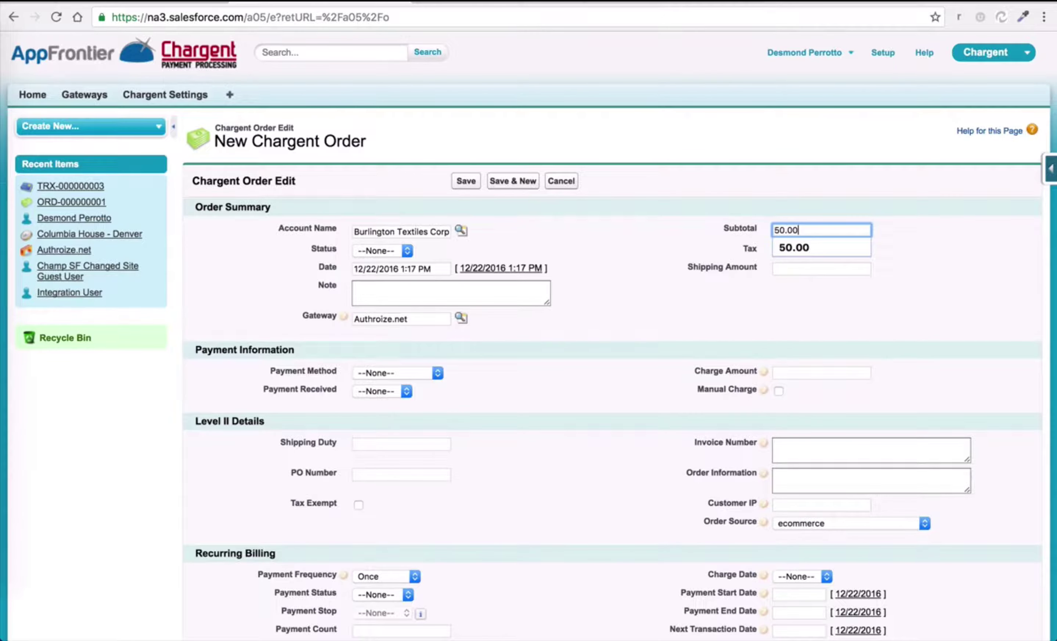
{"action": "key", "text": "Tab"}
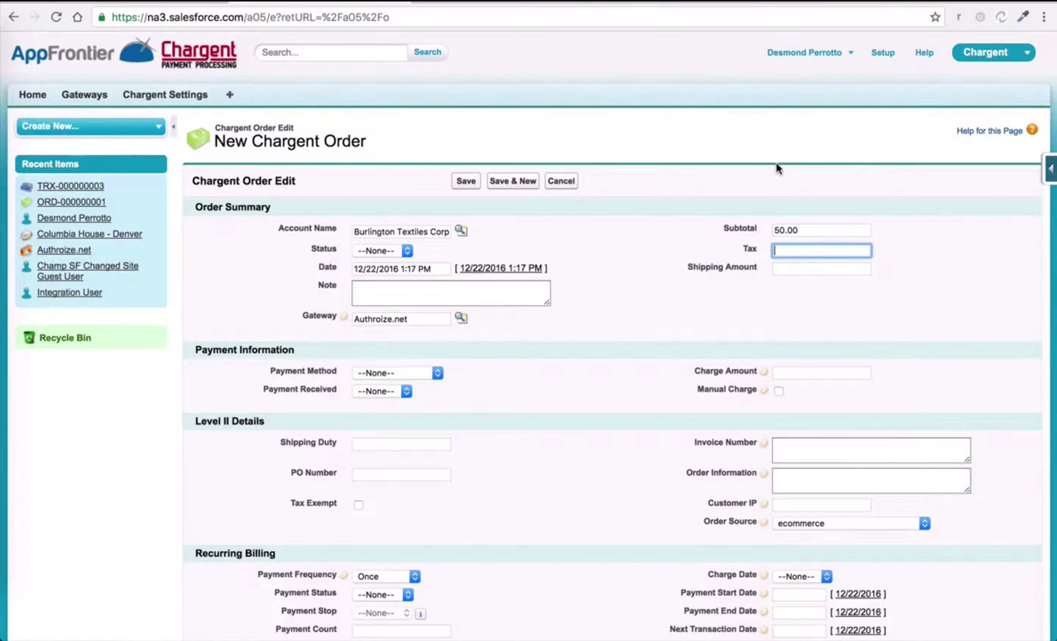
{"action": "type", "text": "5.75"}
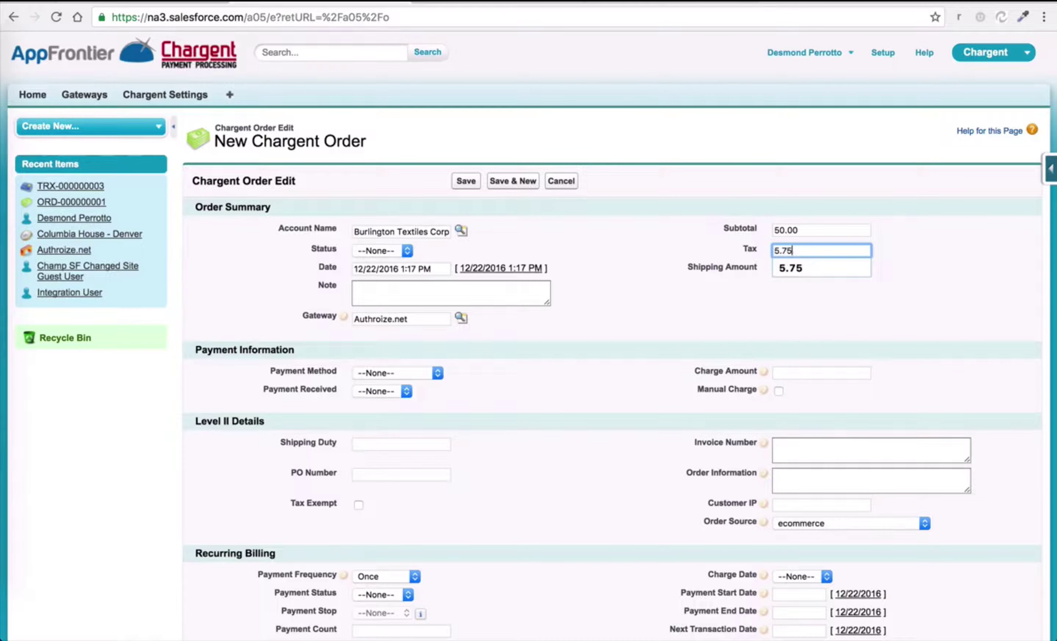
{"action": "key", "text": "Tab"}
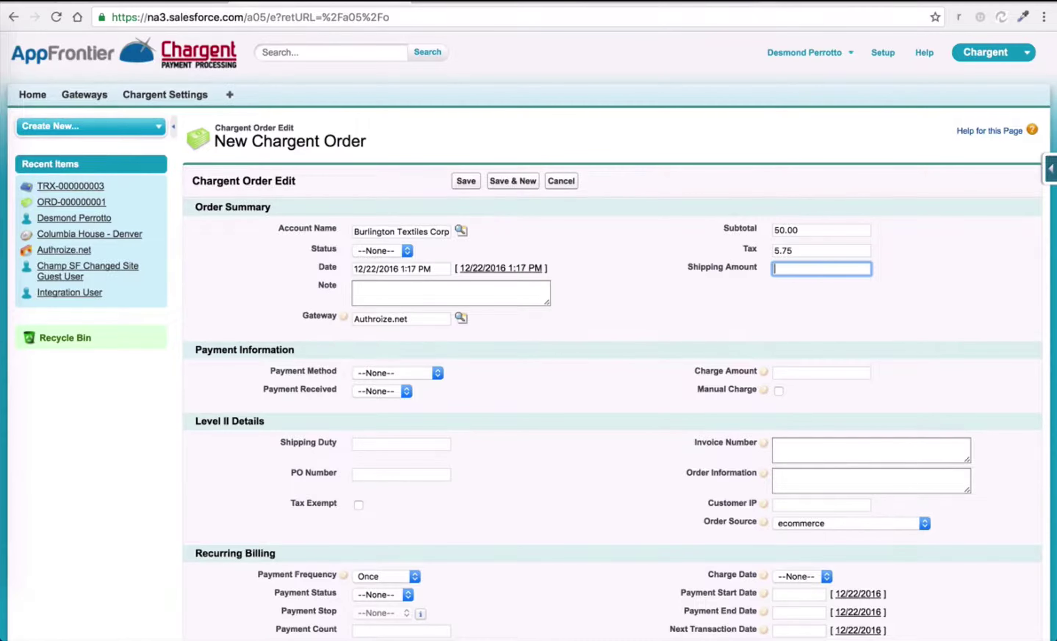
{"action": "type", "text": "7"}
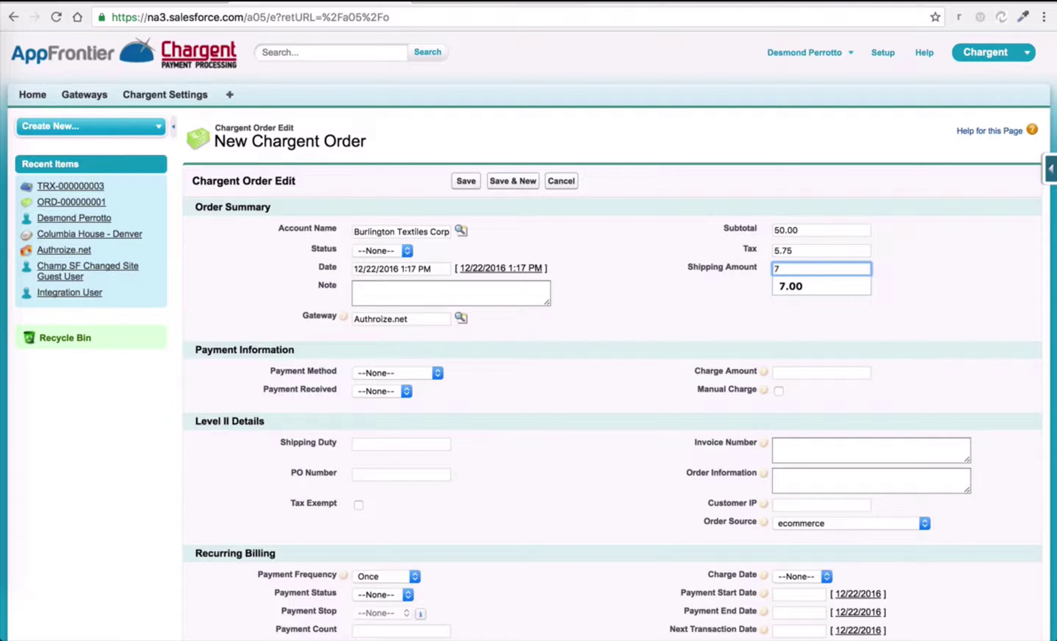
{"action": "type", "text": ".00"}
{"action": "key", "text": "Tab"}
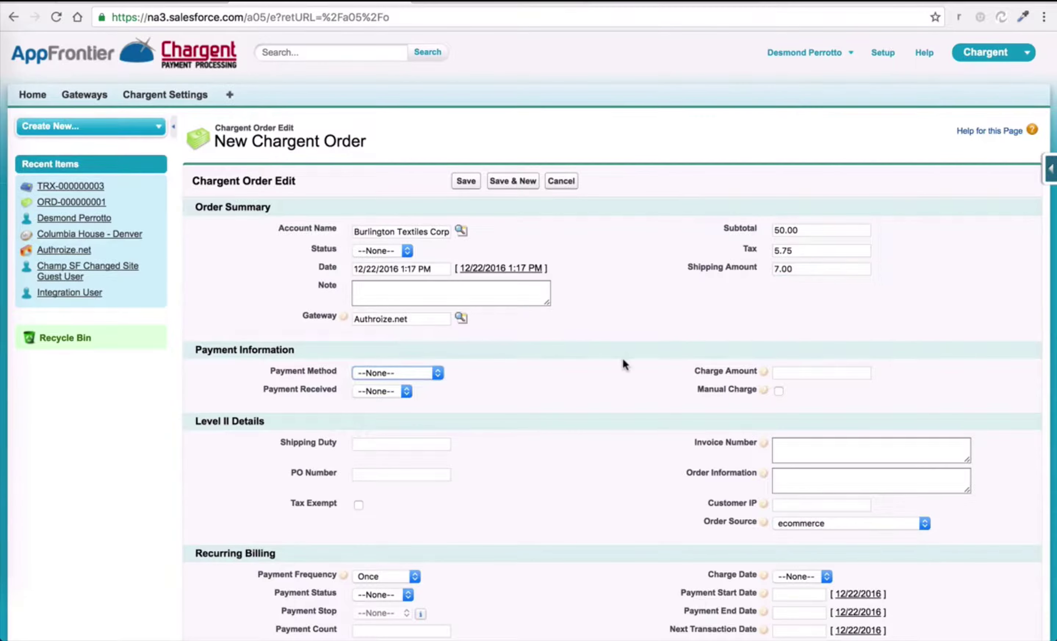
{"action": "scroll", "coordinate": [624, 362], "scroll_direction": "down", "scroll_amount": 3}
{"action": "scroll", "coordinate": [622, 358], "scroll_direction": "down", "scroll_amount": 1}
{"action": "left_click", "coordinate": [789, 210]}
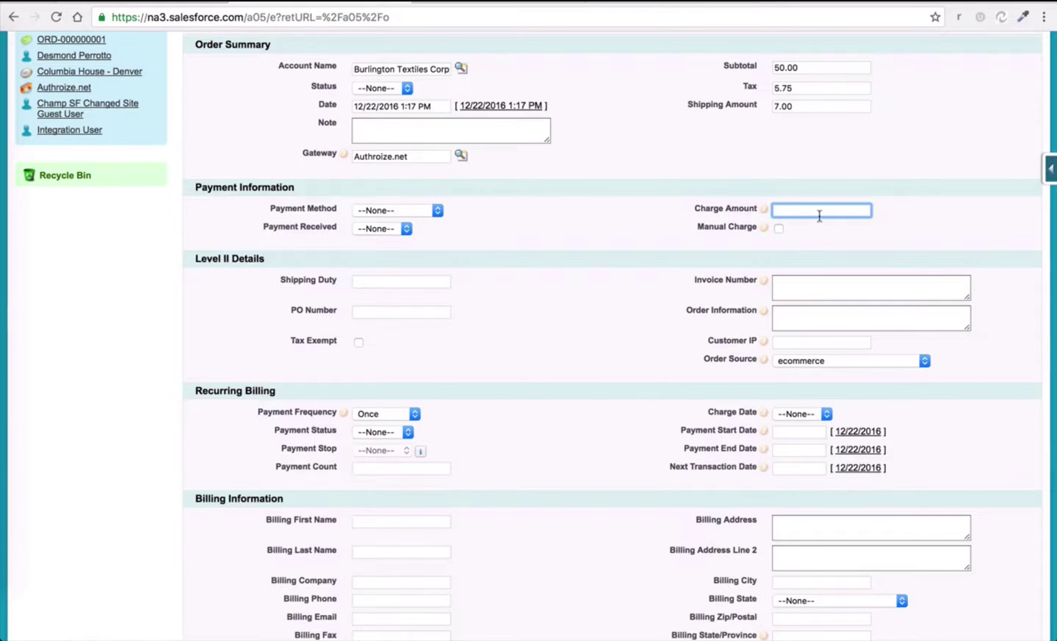
{"action": "type", "text": "25.00"}
{"action": "left_click", "coordinate": [779, 228]}
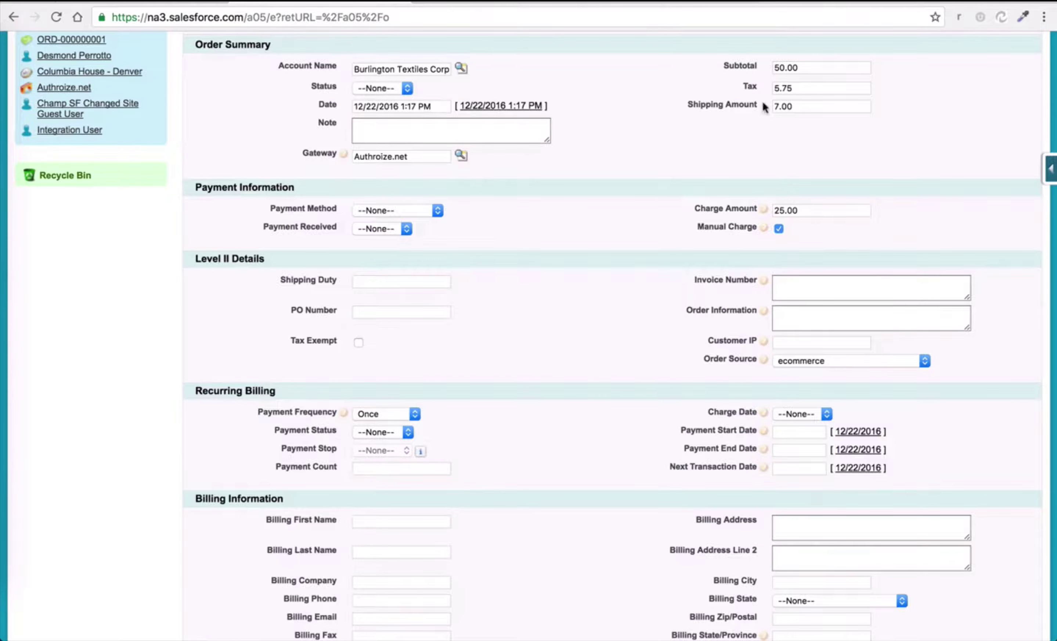
{"action": "left_click", "coordinate": [779, 229]}
{"action": "left_click", "coordinate": [781, 215]}
{"action": "scroll", "coordinate": [633, 229], "scroll_direction": "down", "scroll_amount": 3}
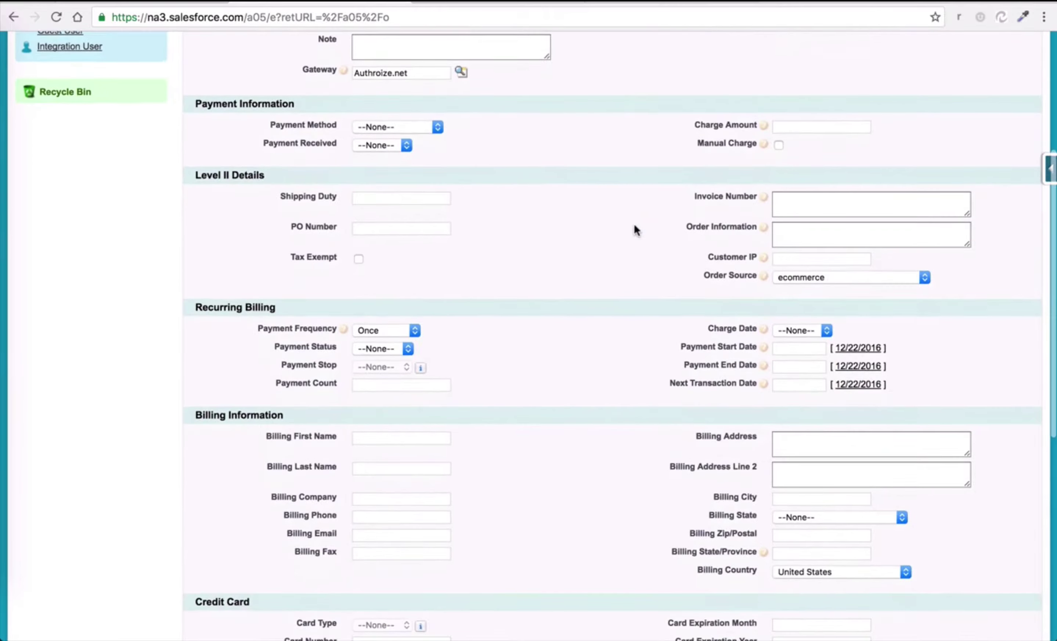
Set the order's Payment Method to Credit Card.
{"action": "left_click", "coordinate": [433, 126]}
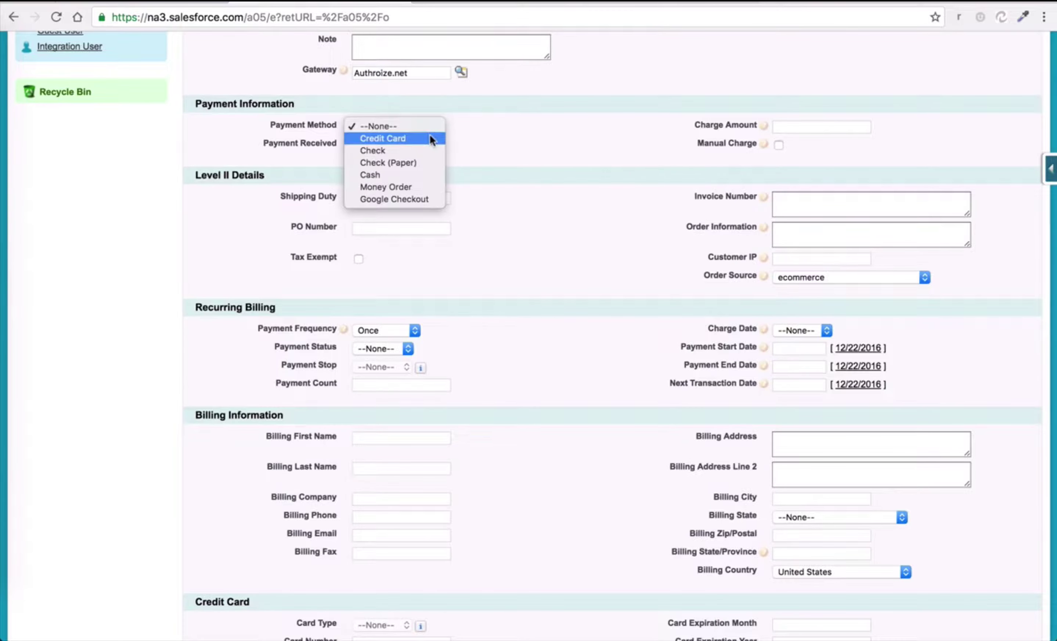
{"action": "left_click", "coordinate": [429, 135]}
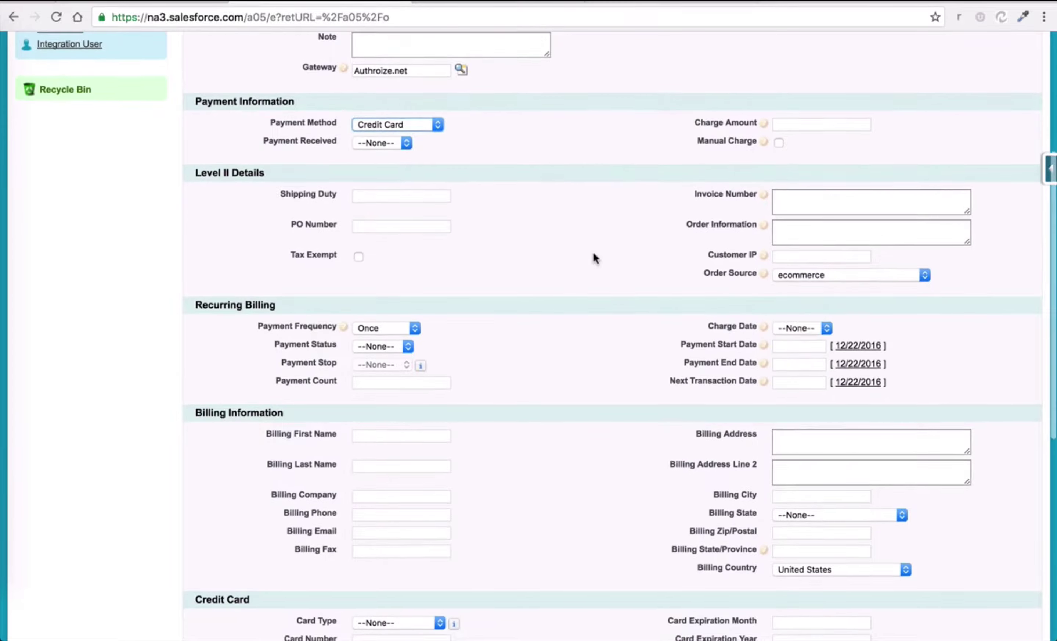
{"action": "scroll", "coordinate": [593, 256], "scroll_direction": "down", "scroll_amount": 3}
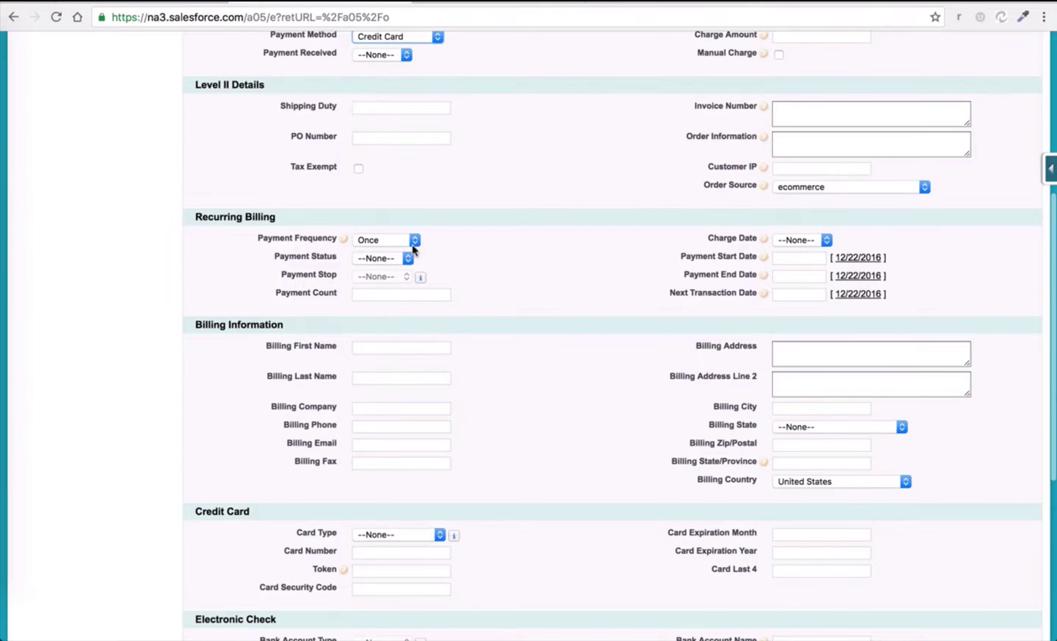
{"action": "scroll", "coordinate": [453, 327], "scroll_direction": "down", "scroll_amount": 2}
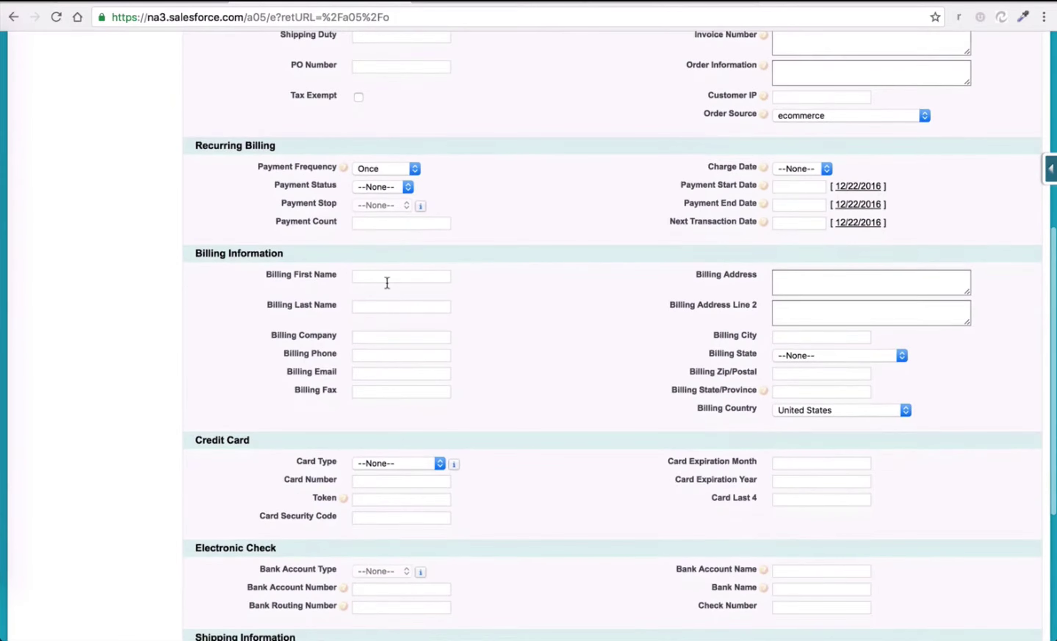
Fill in the customer's billing first and last name.
{"action": "left_click", "coordinate": [387, 281]}
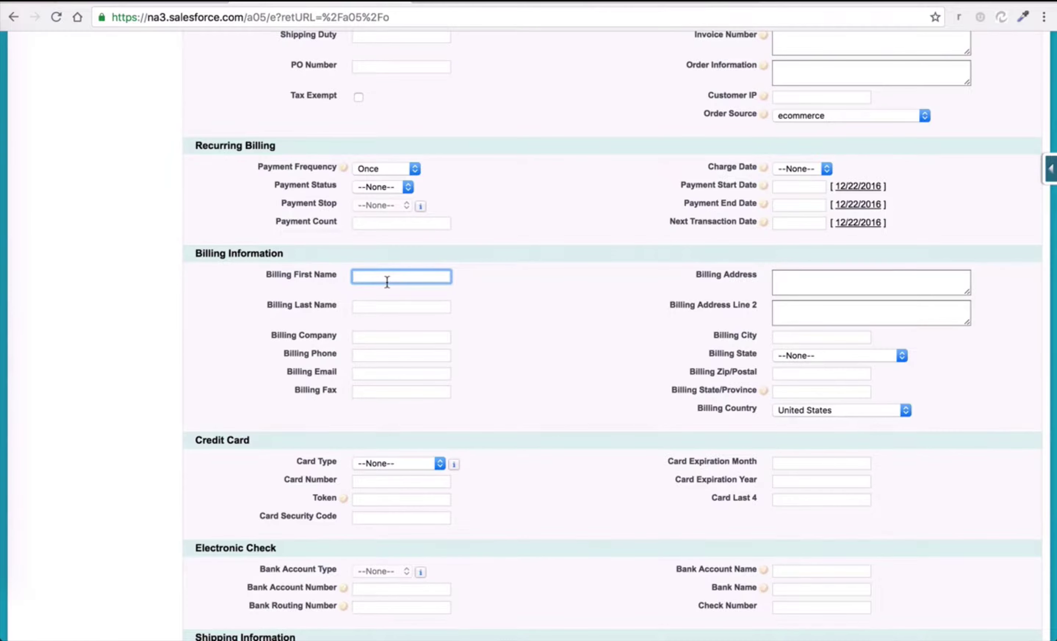
{"action": "type", "text": "A"}
{"action": "key", "text": "BackSpace"}
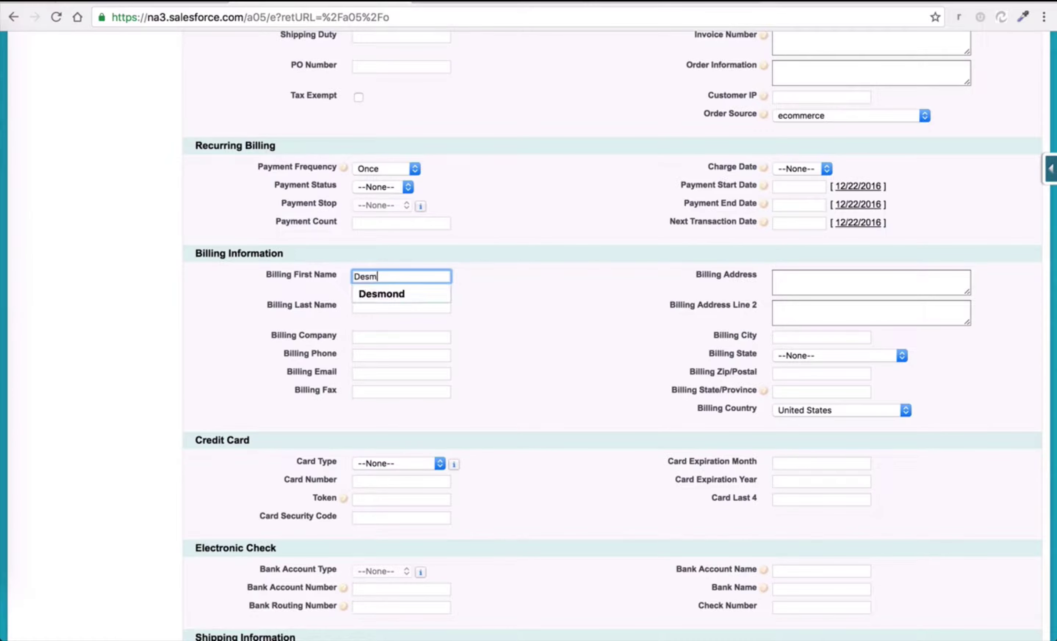
{"action": "key", "text": "Tab"}
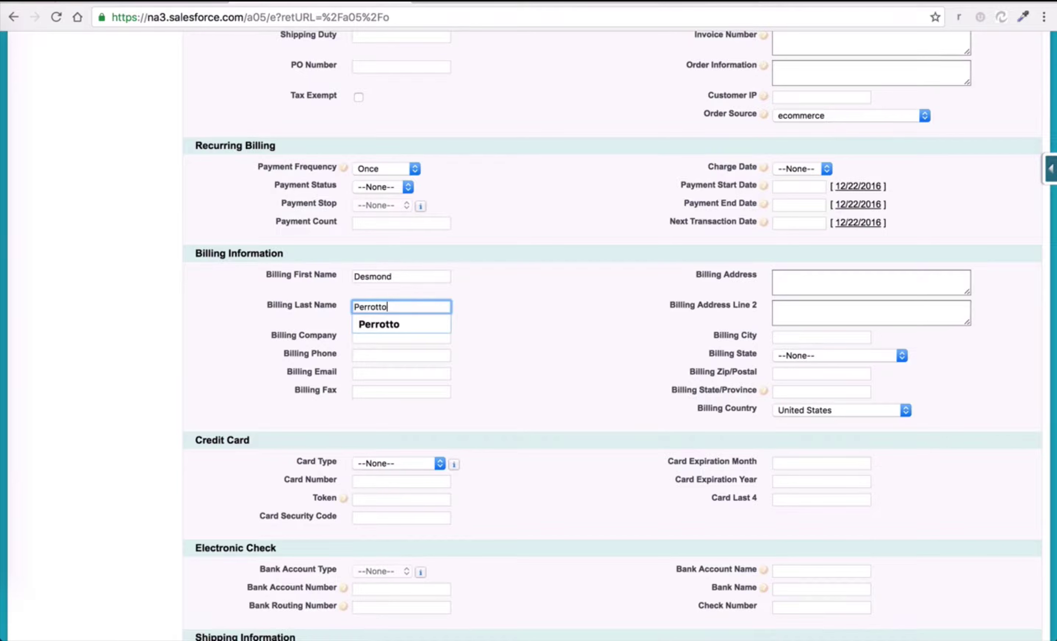
{"action": "key", "text": "Tab"}
Fill in the customer's billing street, city, zip code and state.
{"action": "left_click", "coordinate": [802, 274]}
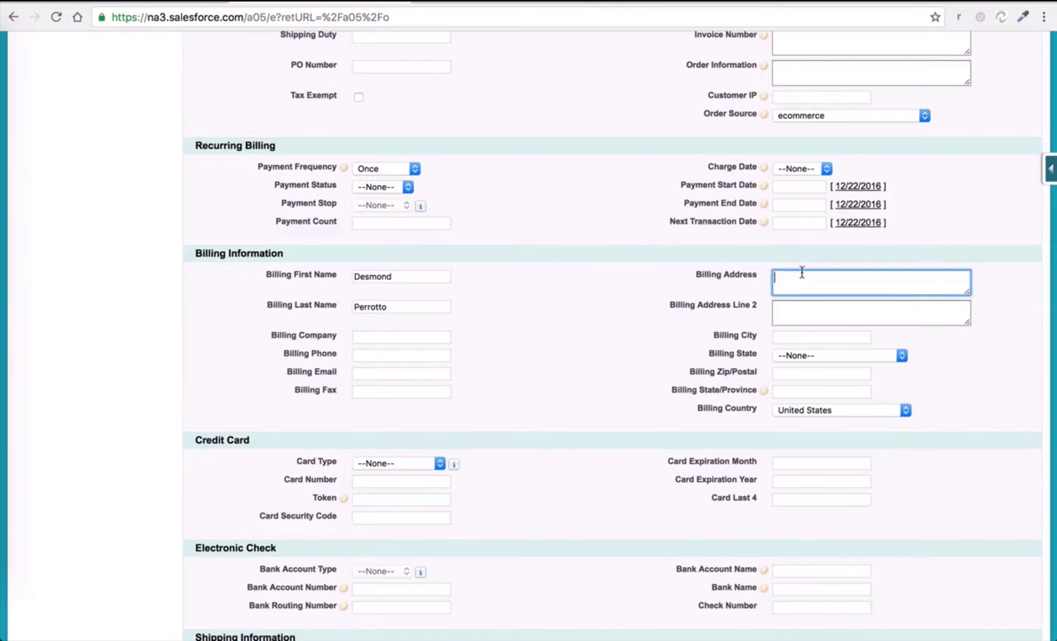
{"action": "key", "text": "Tab"}
{"action": "key", "text": "Tab"}
{"action": "type", "text": "San"}
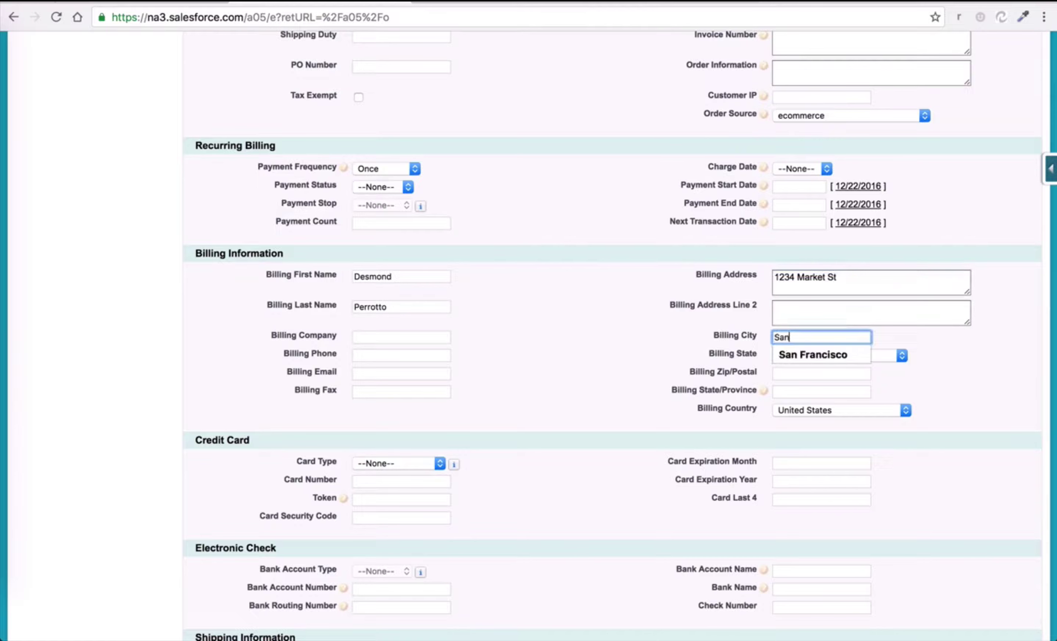
{"action": "type", "text": " Francisco"}
{"action": "key", "text": "Tab"}
{"action": "type", "text": "c"}
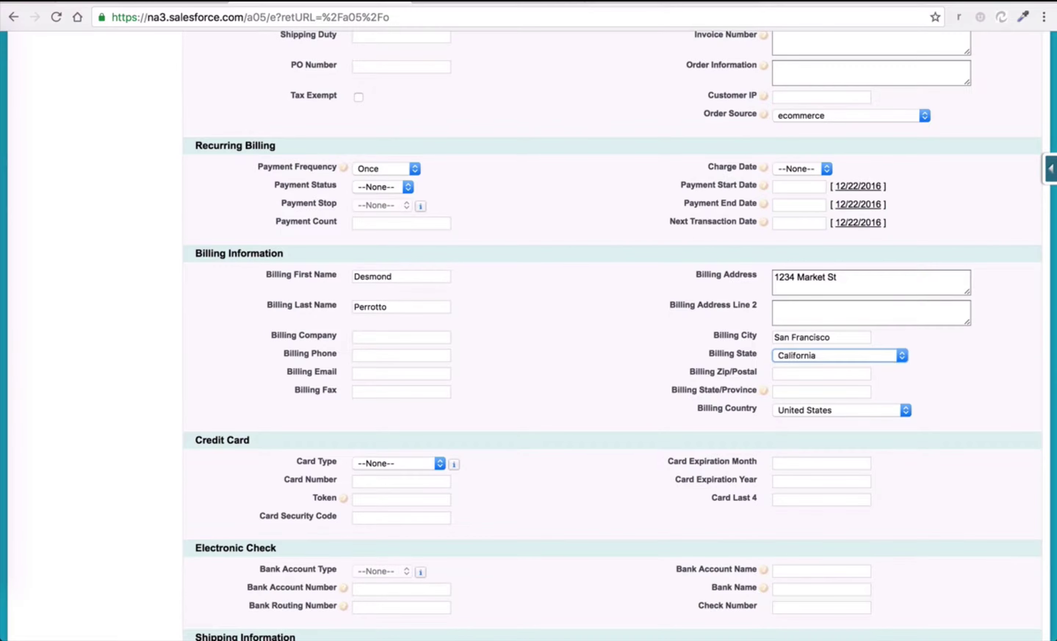
{"action": "key", "text": "Tab"}
{"action": "type", "text": "94114"}
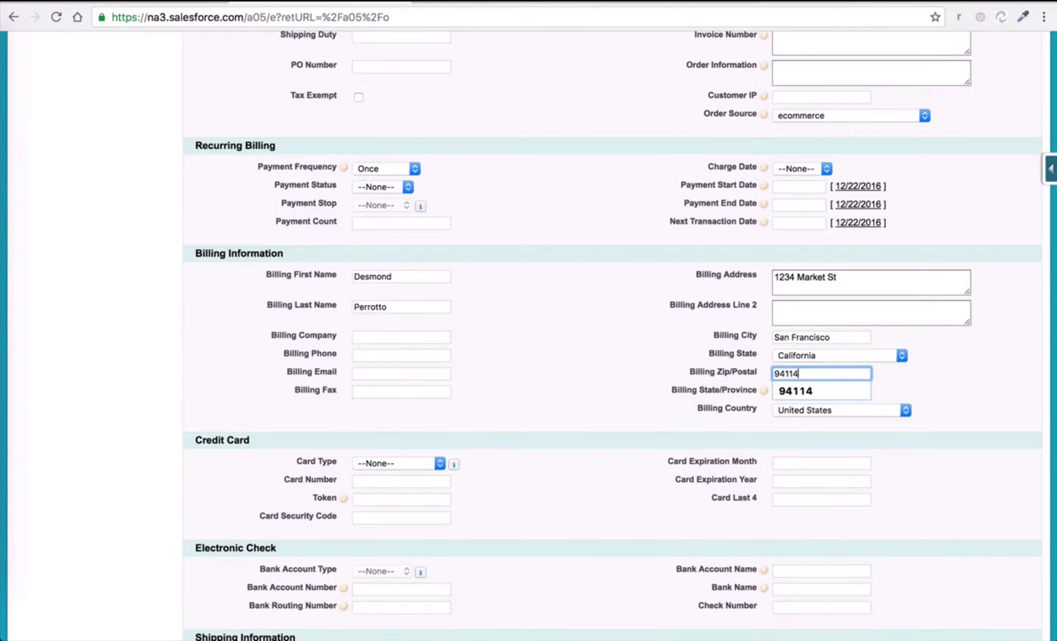
{"action": "key", "text": "Tab"}
{"action": "type", "text": "Califr"}
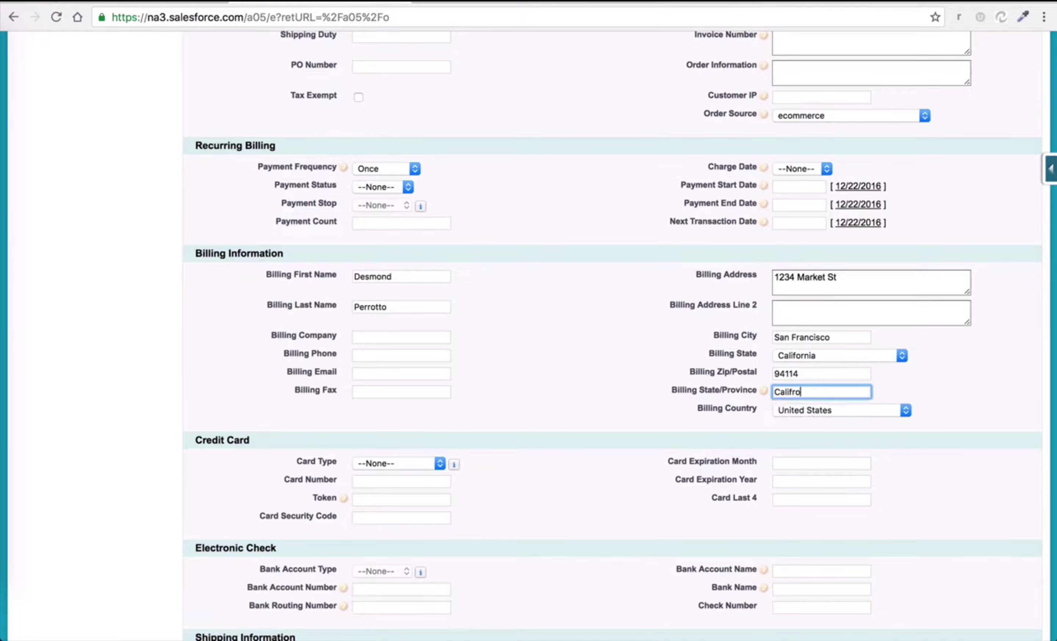
{"action": "key", "text": "BackSpace"}
{"action": "type", "text": "ornia"}
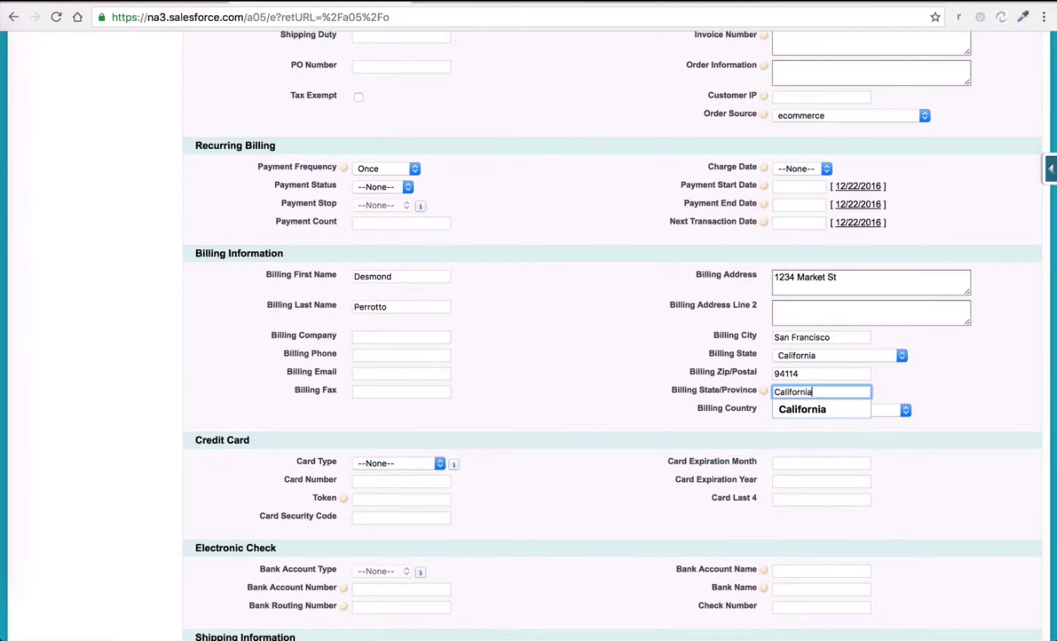
{"action": "key", "text": "Tab"}
{"action": "scroll", "coordinate": [639, 324], "scroll_direction": "down", "scroll_amount": 5}
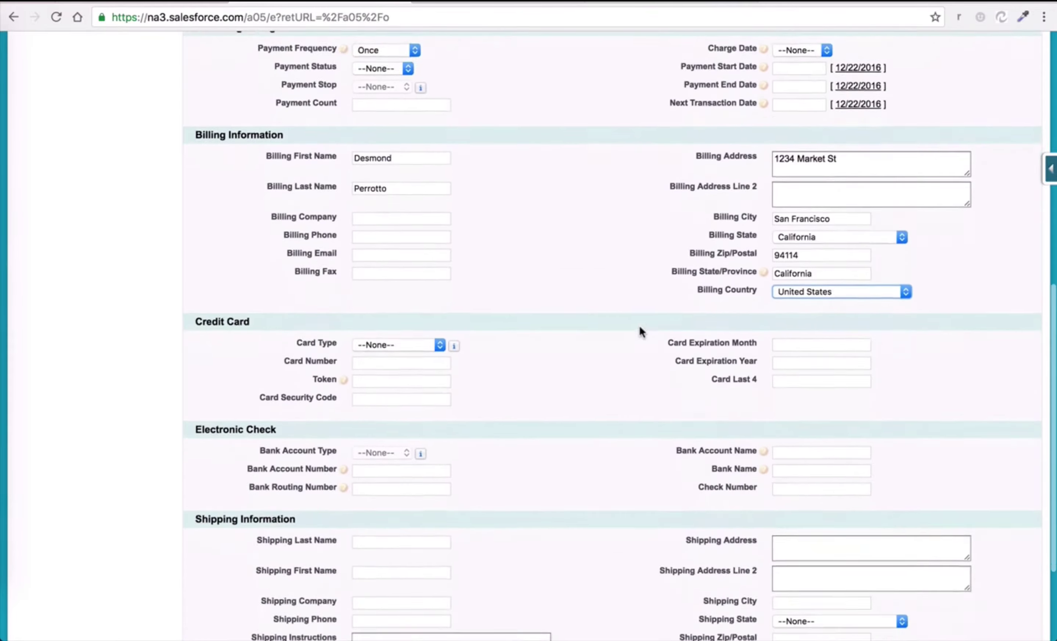
Enter the card number, security code, expiry month 11, year 2020 and the card's last four digits.
{"action": "left_click", "coordinate": [428, 315]}
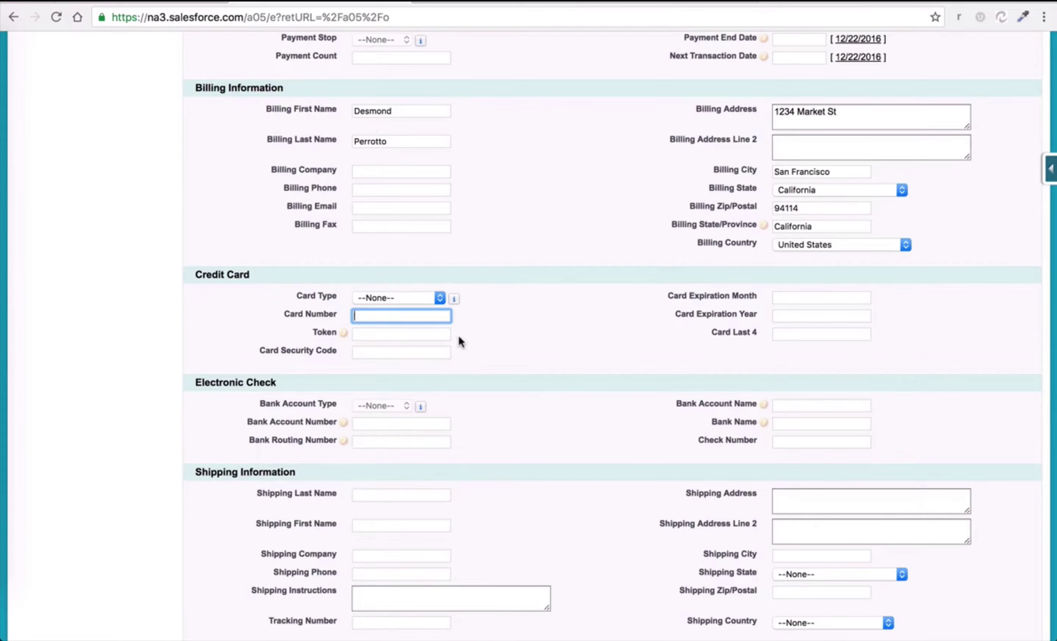
{"action": "type", "text": "4111111111111111"}
{"action": "key", "text": "Tab"}
{"action": "type", "text": "111"}
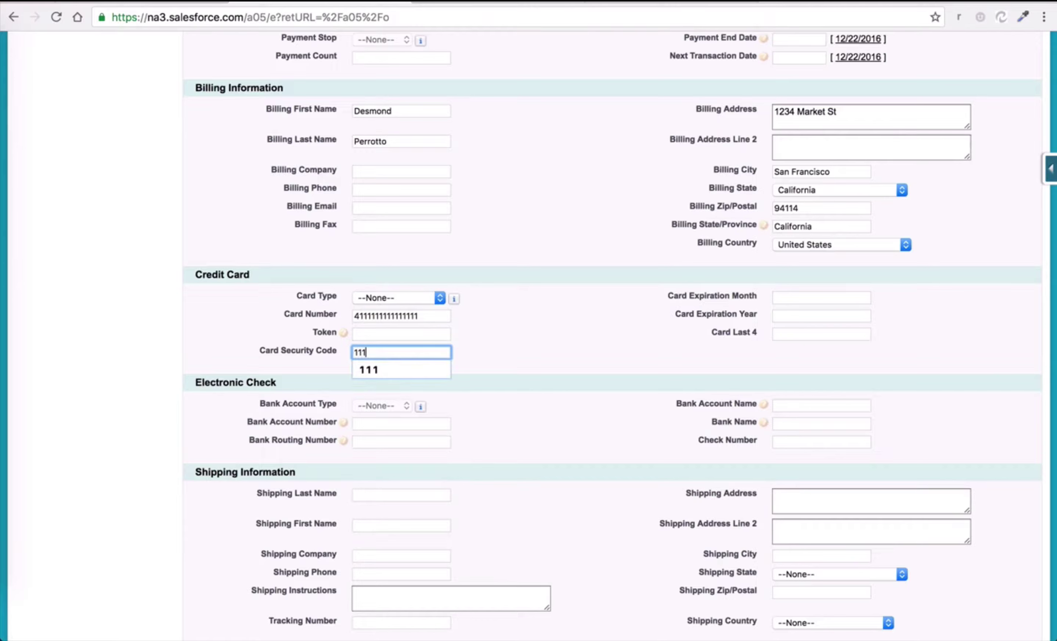
{"action": "key", "text": "Tab"}
{"action": "type", "text": "11"}
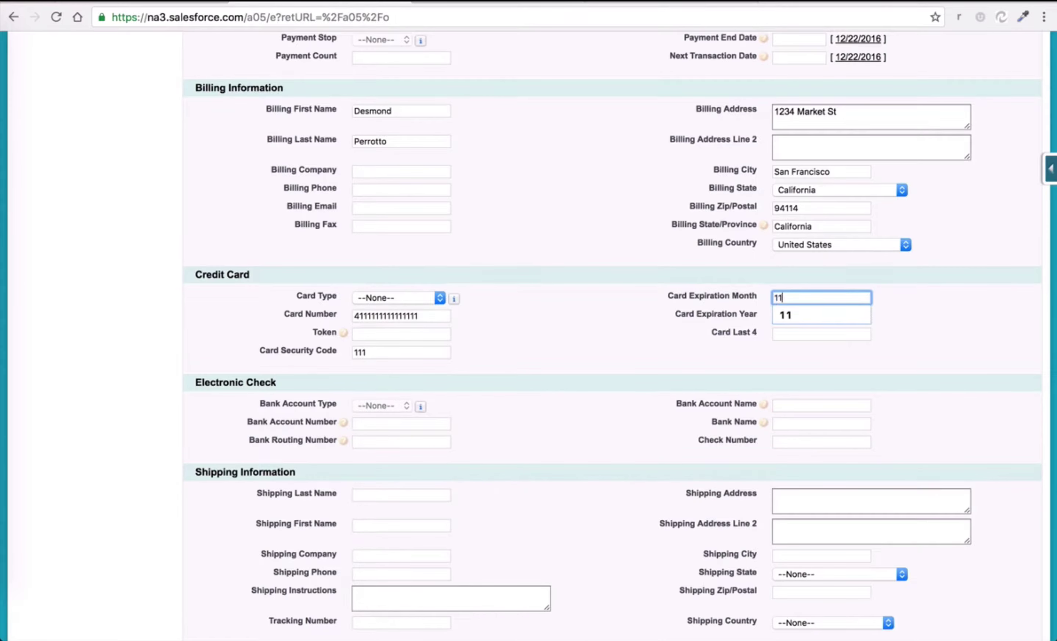
{"action": "key", "text": "Tab"}
{"action": "type", "text": "2020"}
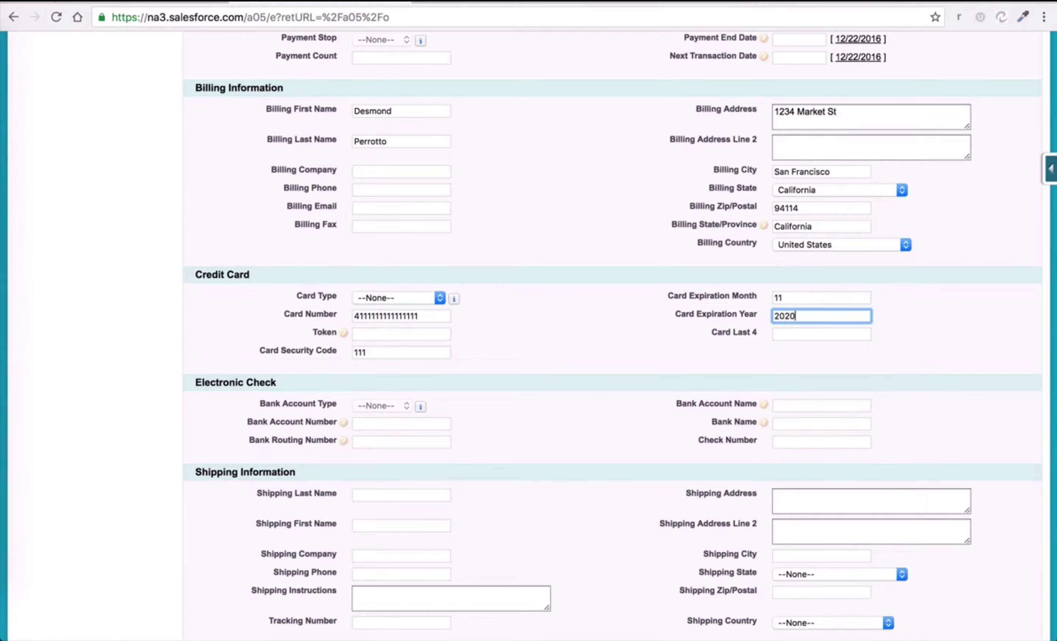
{"action": "key", "text": "Tab"}
{"action": "type", "text": "1111"}
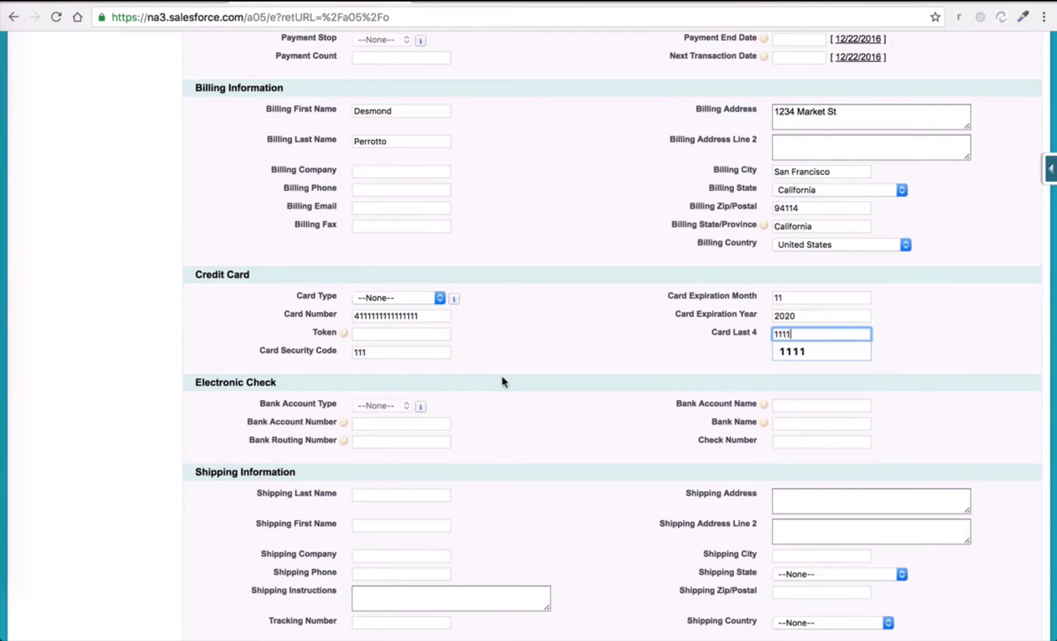
{"action": "left_click", "coordinate": [503, 375]}
{"action": "scroll", "coordinate": [503, 375], "scroll_direction": "down", "scroll_amount": 3}
Save order ORD-000000002, charge its $62.75 total and acknowledge the approval alert.
{"action": "left_click", "coordinate": [466, 564]}
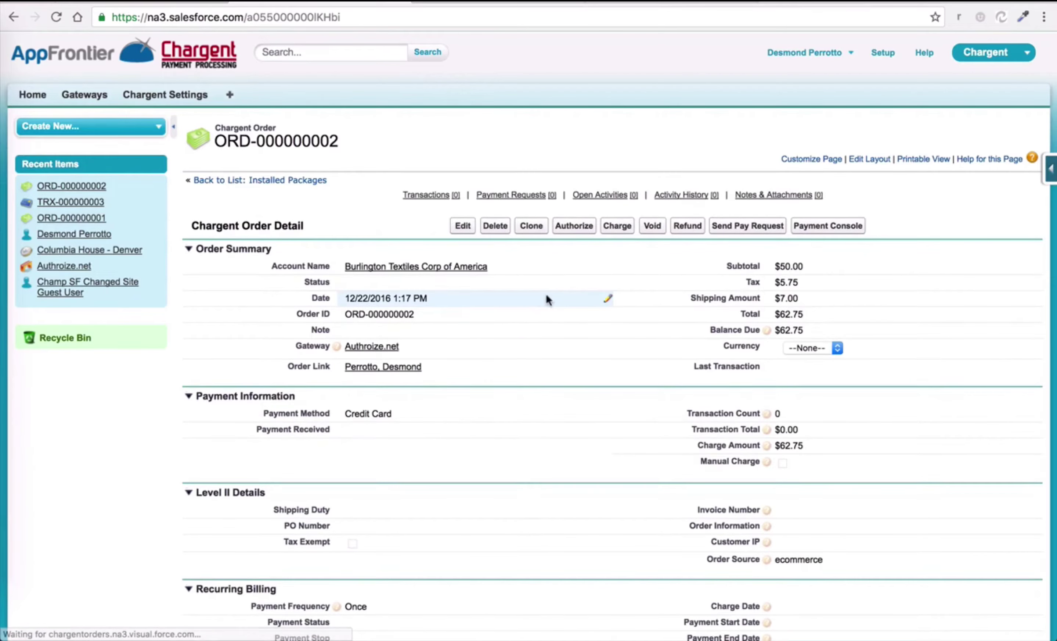
{"action": "left_click", "coordinate": [617, 227]}
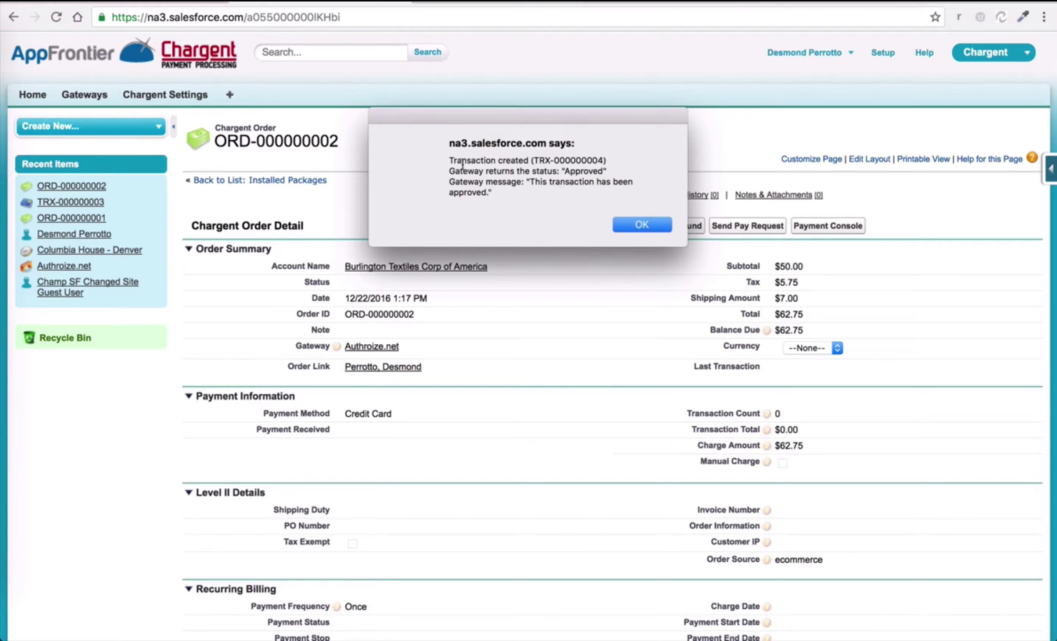
{"action": "left_click_drag", "start_coordinate": [450, 159], "coordinate": [489, 195]}
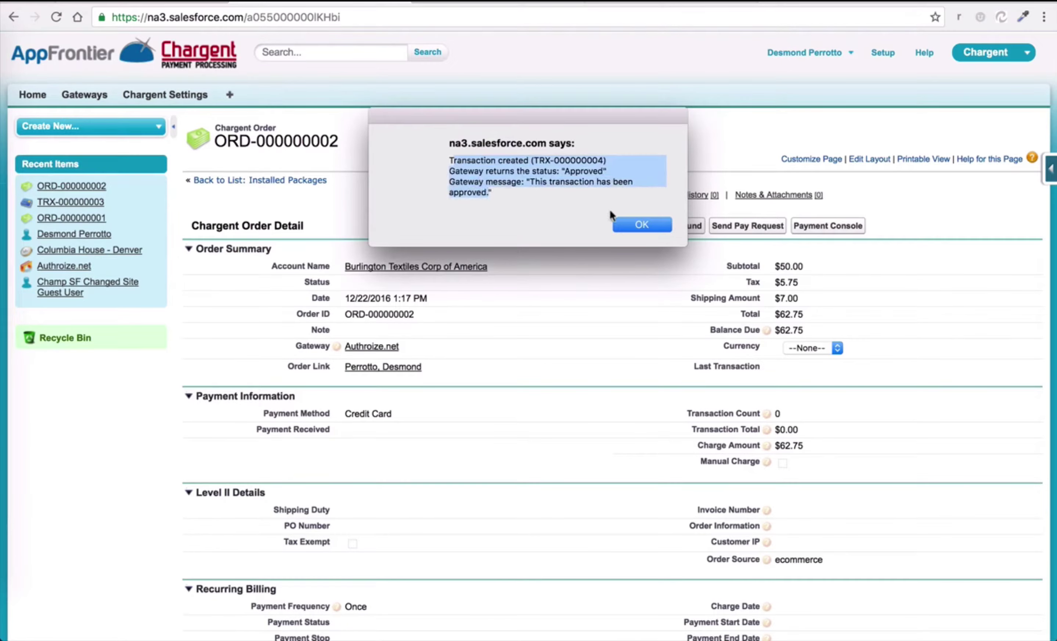
{"action": "left_click", "coordinate": [642, 224]}
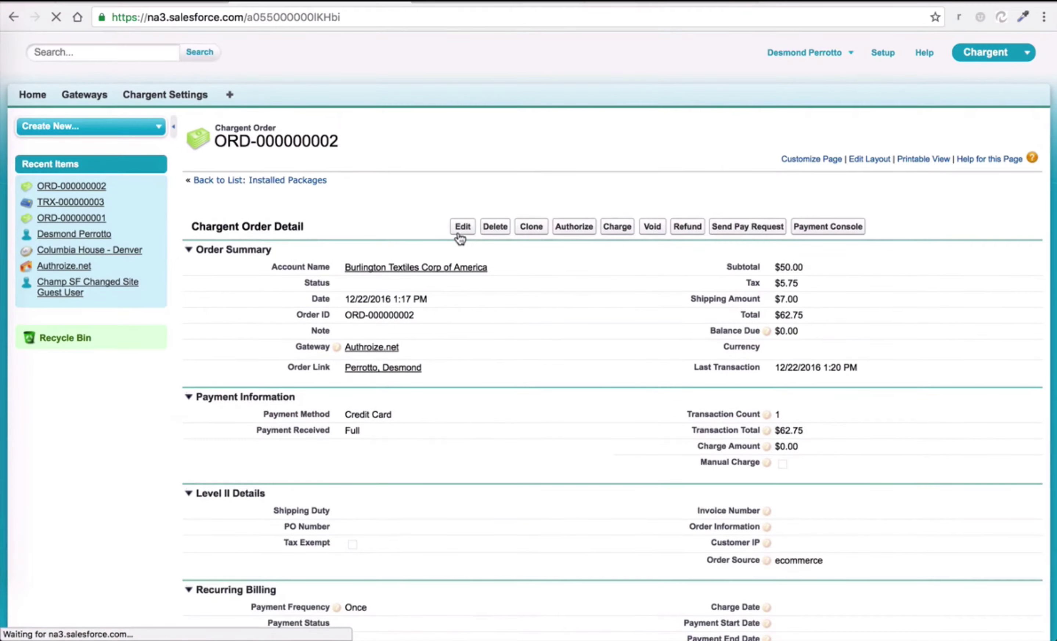
{"action": "scroll", "coordinate": [460, 239], "scroll_direction": "down", "scroll_amount": 15}
{"action": "scroll", "coordinate": [460, 239], "scroll_direction": "down", "scroll_amount": 3}
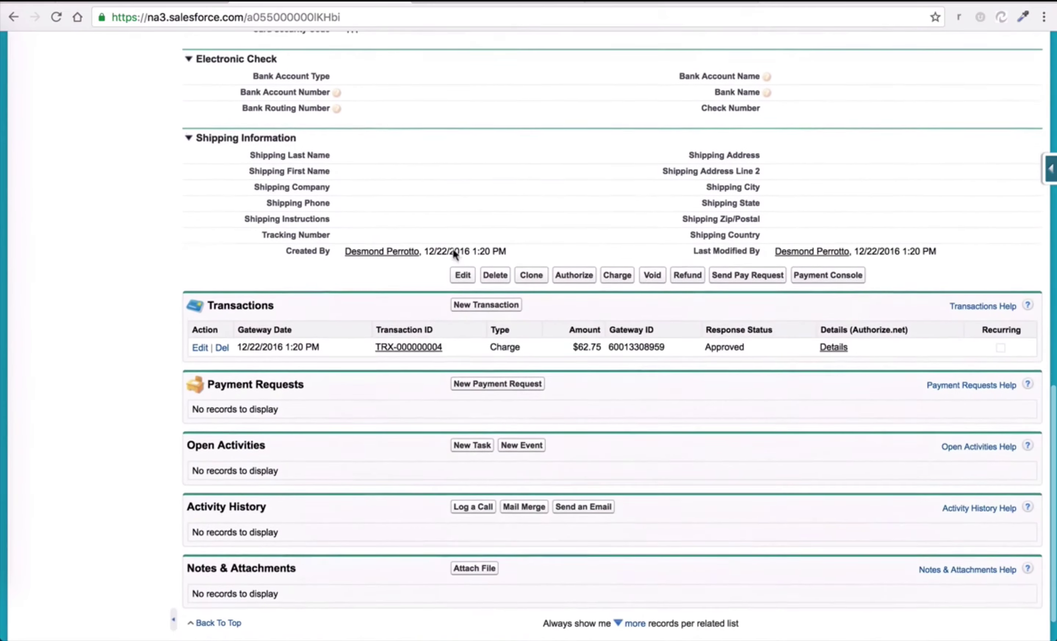
Open transaction TRX-000000004 and review its Gateway Response approval details.
{"action": "left_click", "coordinate": [427, 348]}
{"action": "scroll", "coordinate": [539, 242], "scroll_direction": "down", "scroll_amount": 10}
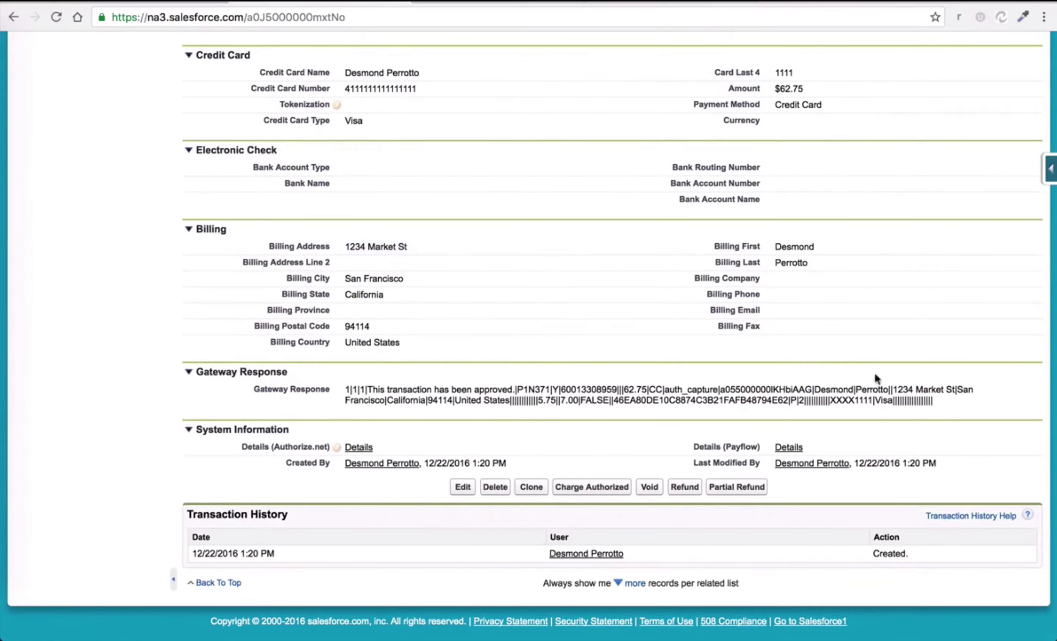
{"action": "mouse_move", "coordinate": [943, 397]}
{"action": "left_mouse_down"}
{"action": "mouse_move", "coordinate": [396, 408]}
{"action": "mouse_move", "coordinate": [344, 385]}
{"action": "mouse_move", "coordinate": [943, 415]}
{"action": "left_mouse_up"}
{"action": "left_click", "coordinate": [347, 385]}
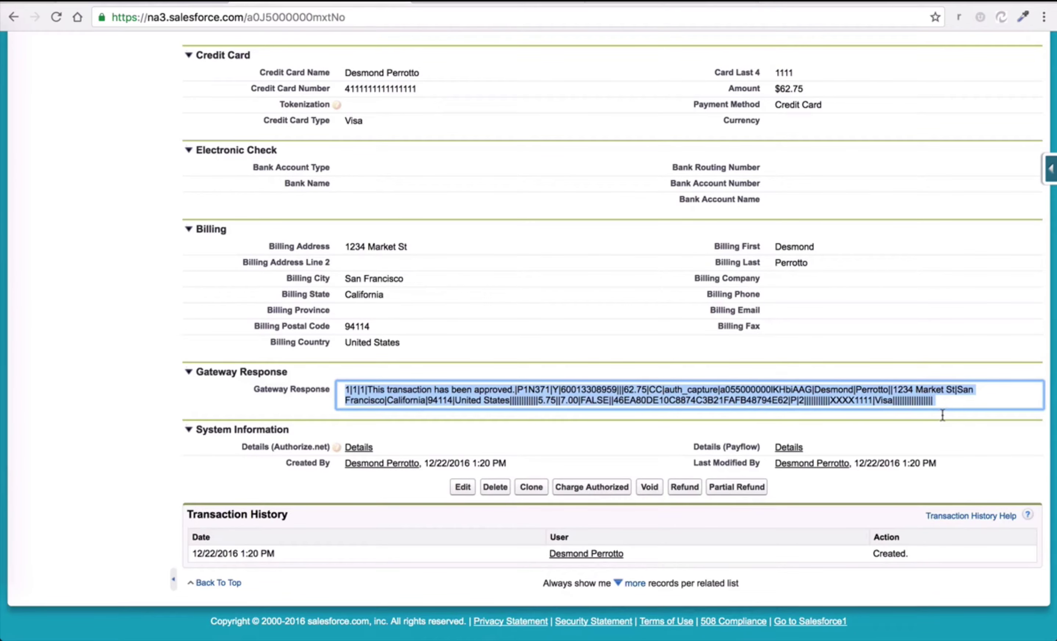